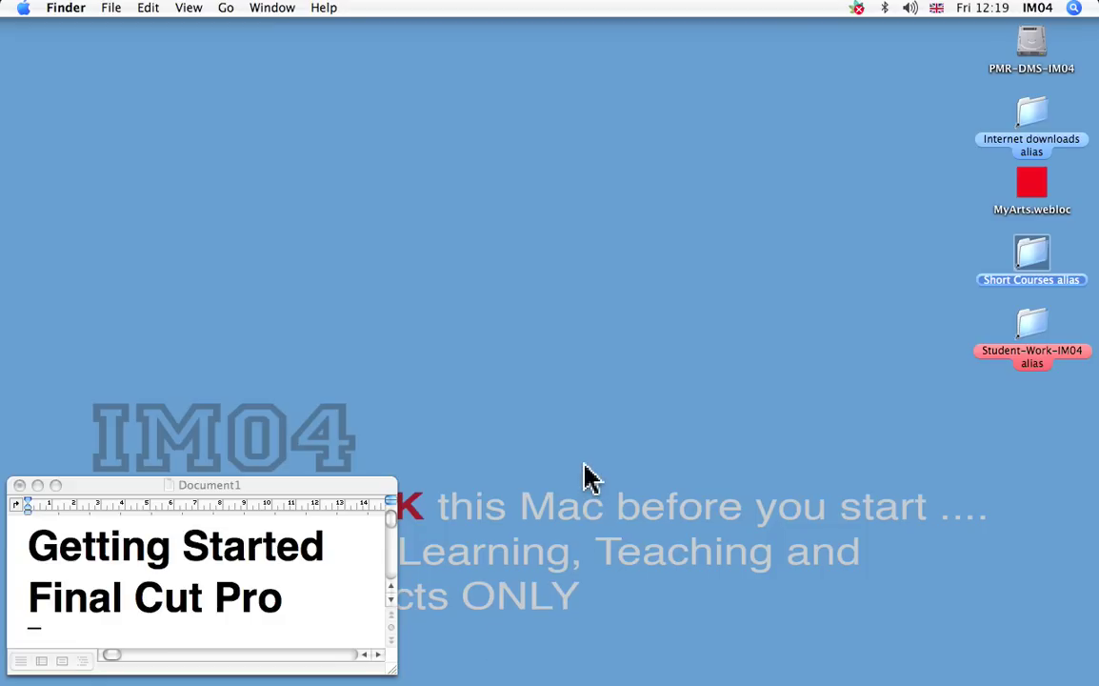
Bring QuickTime Player forward from the Dock and start playing the dv movie.
mouse_move(562, 682)
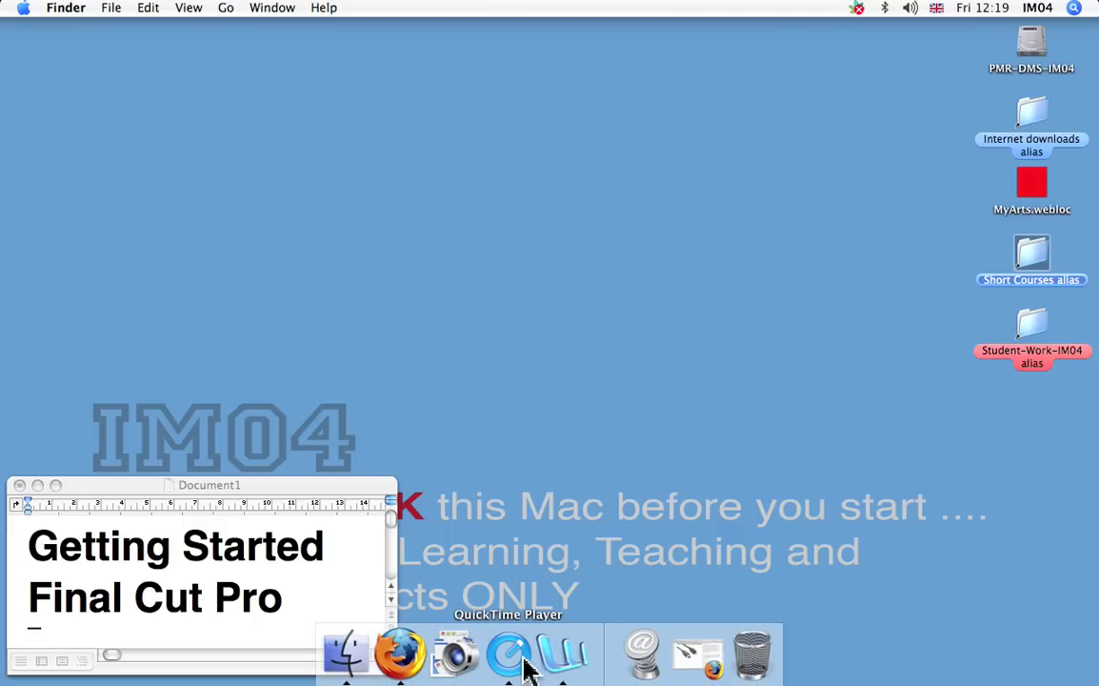
left_click(522, 664)
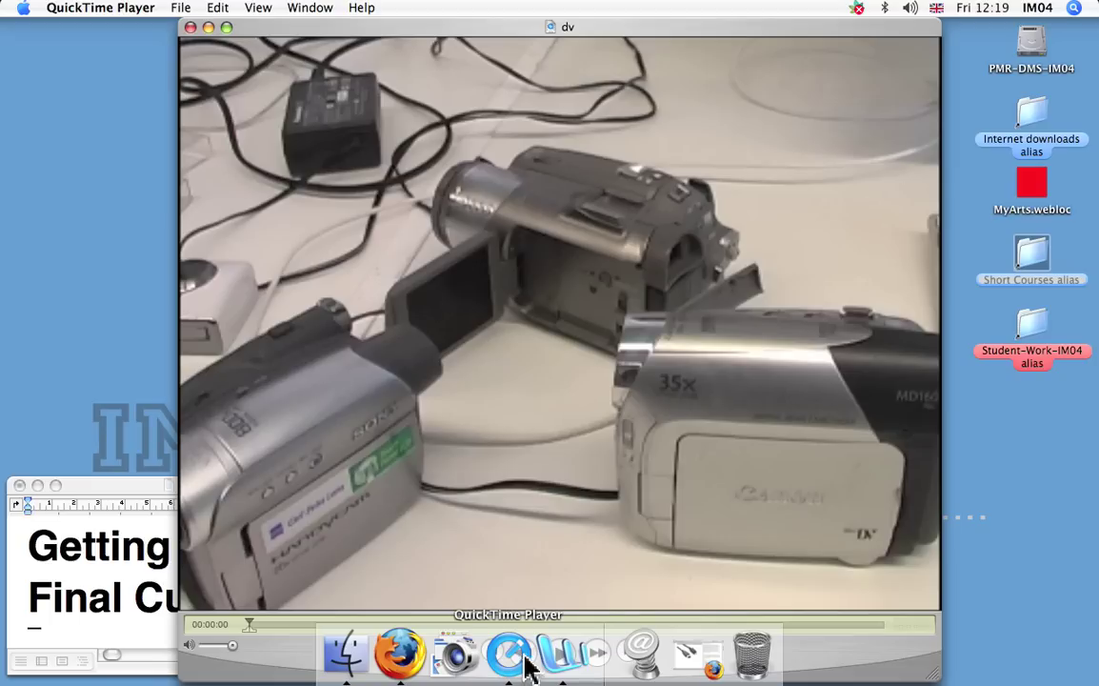
left_click(561, 651)
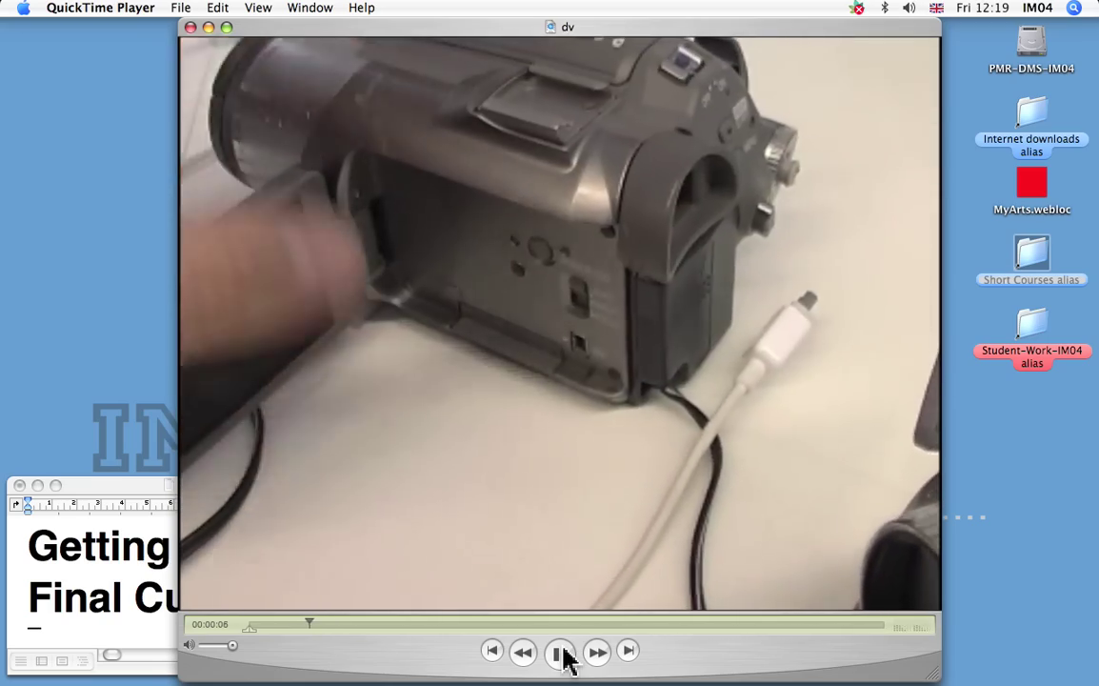
Raise the system volume while the dv movie plays.
key("XF86AudioRaiseVolume")
key("XF86AudioRaiseVolume")
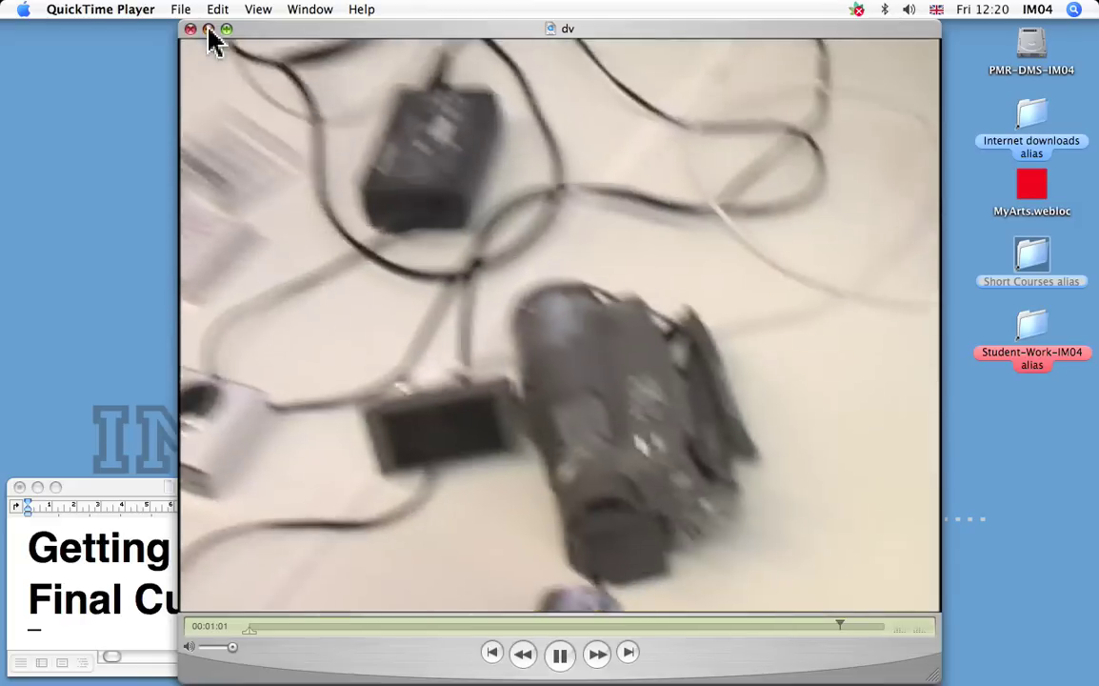
Close the dv movie and select Final Cut Pro in the PMR-DMS-IM04 Applications folder.
left_click(208, 30)
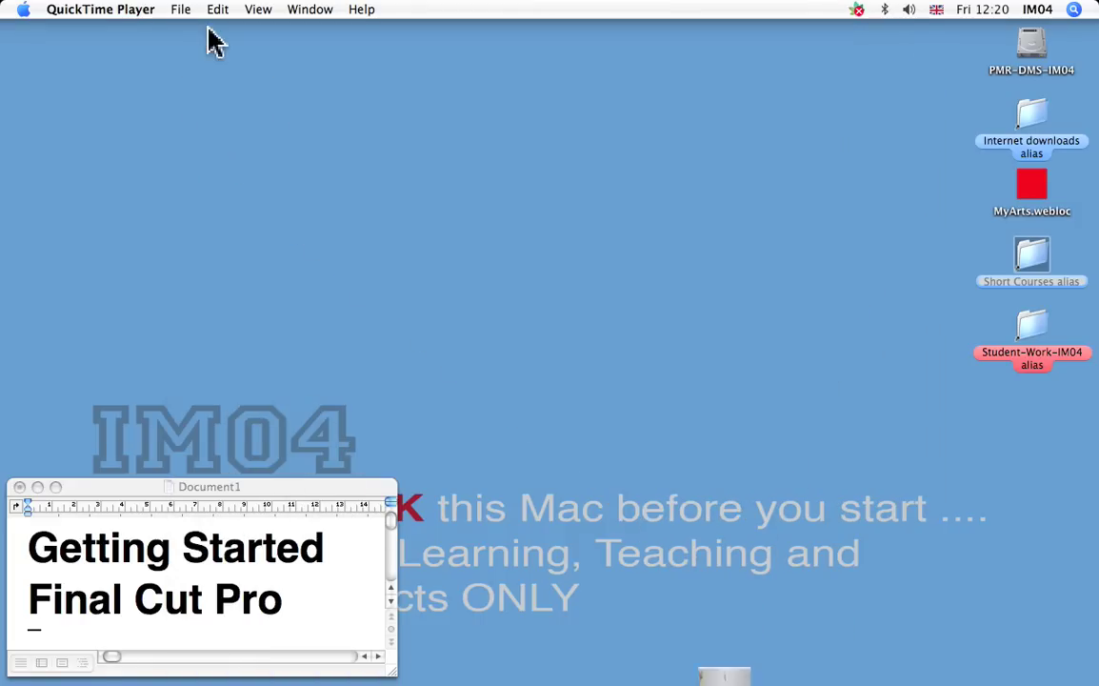
double_click(1035, 54)
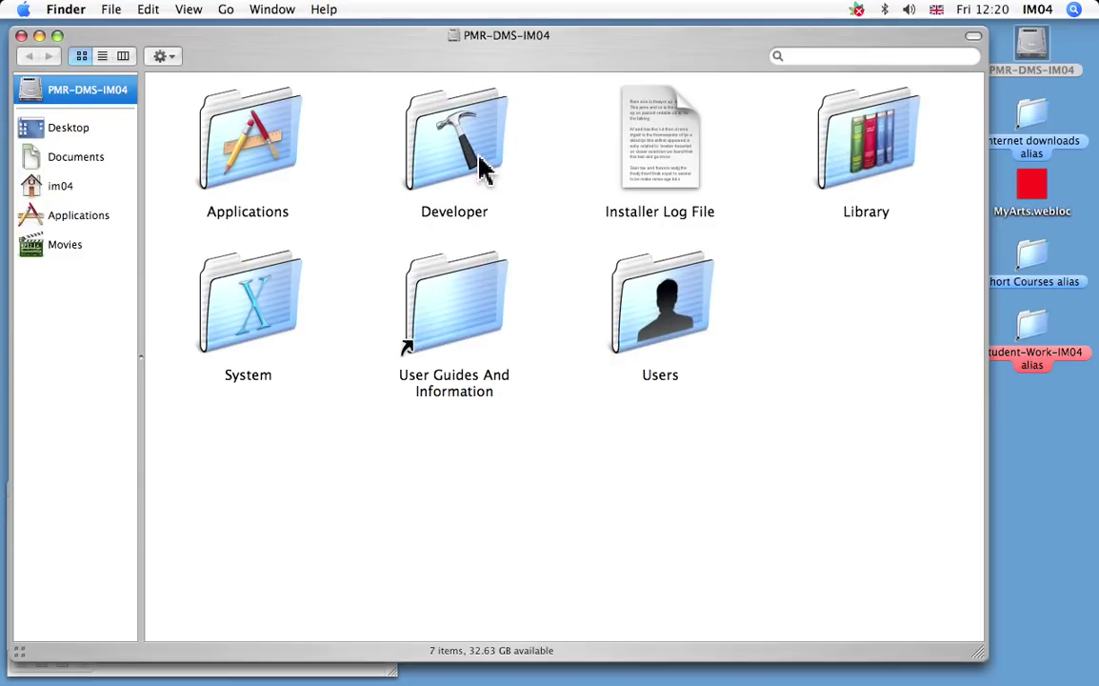
double_click(240, 148)
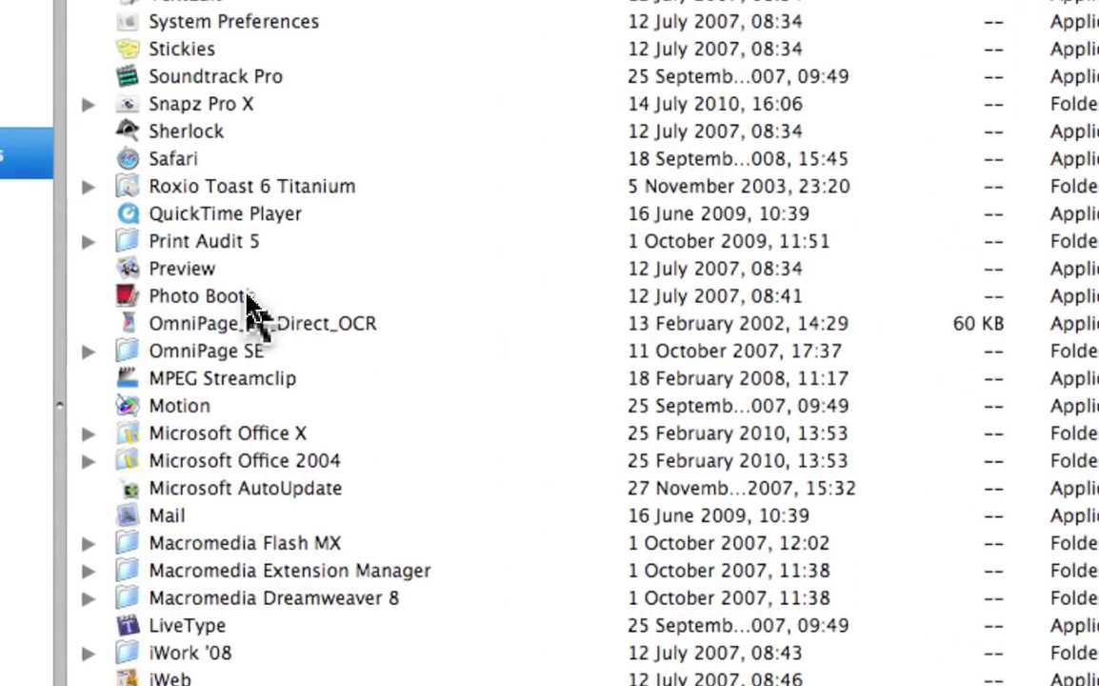
scroll(305, 360, "down", 5)
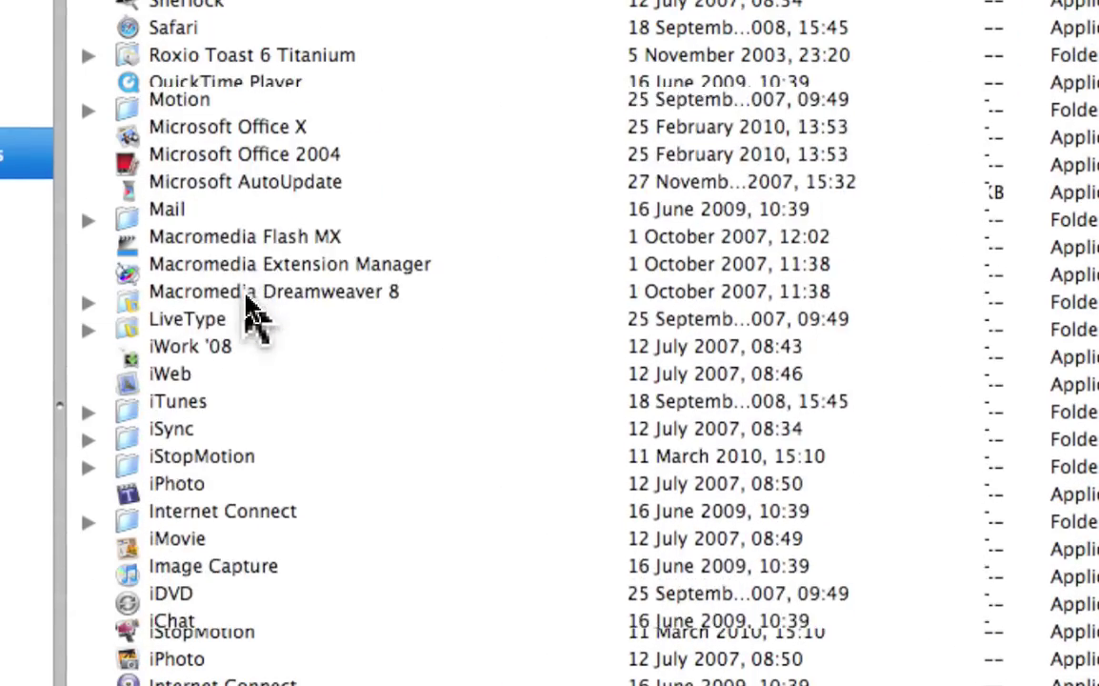
scroll(252, 315, "down", 5)
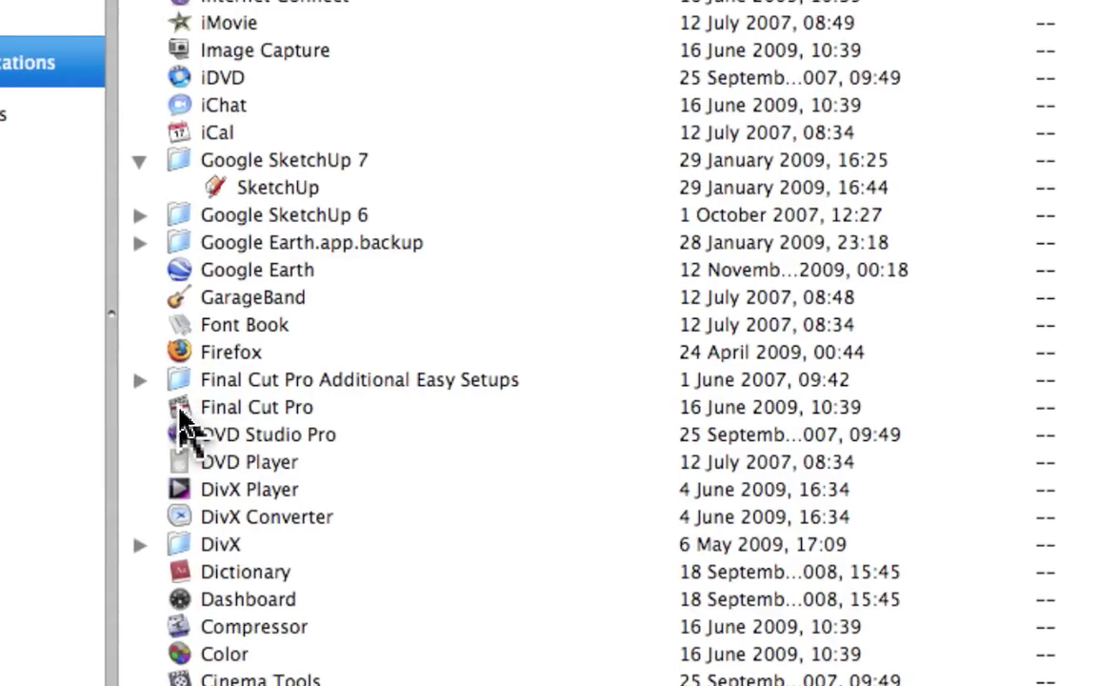
left_click(184, 411)
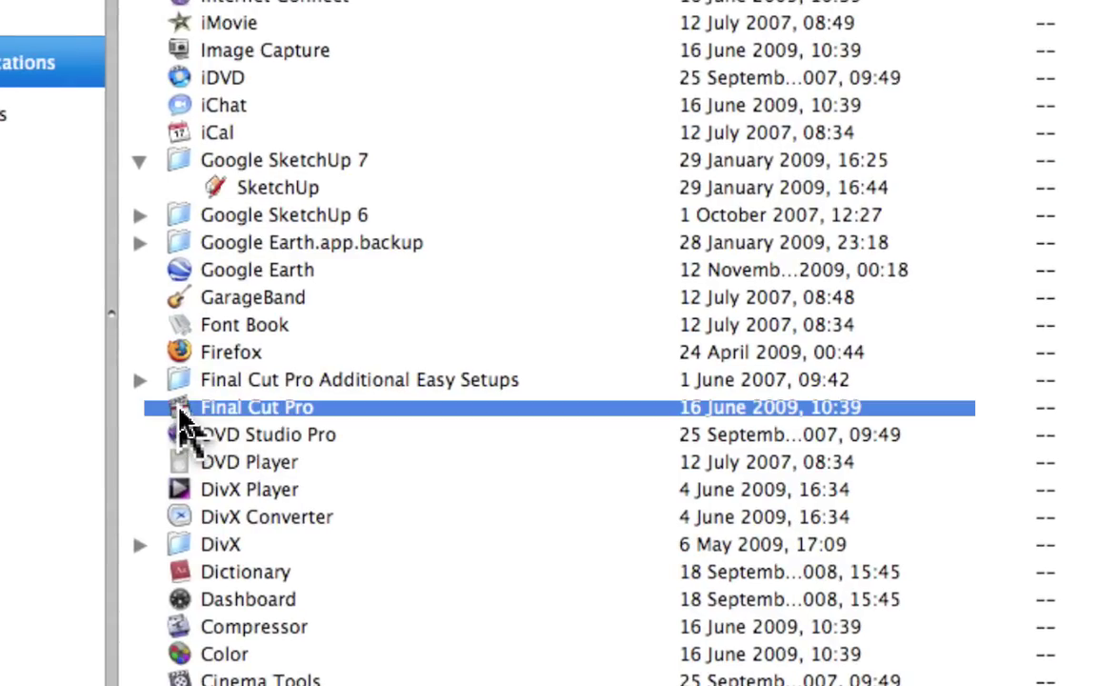
Launch Final Cut Pro, retry detecting the missing HDV 50i device twice, then continue without it.
double_click(184, 411)
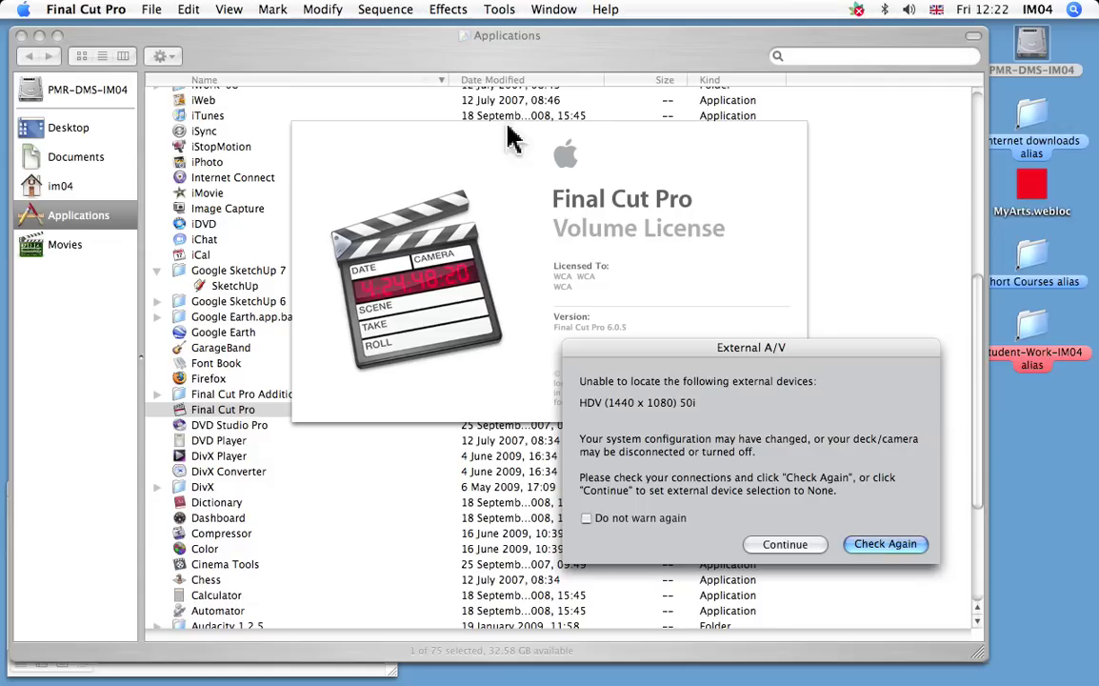
left_click(867, 547)
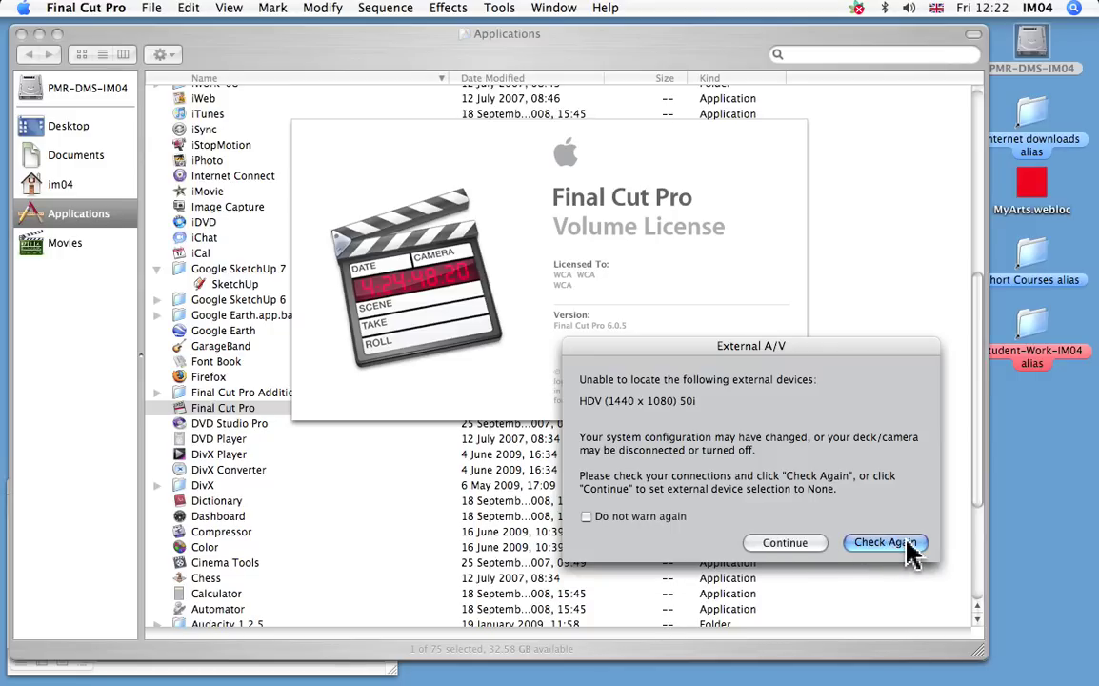
left_click(876, 547)
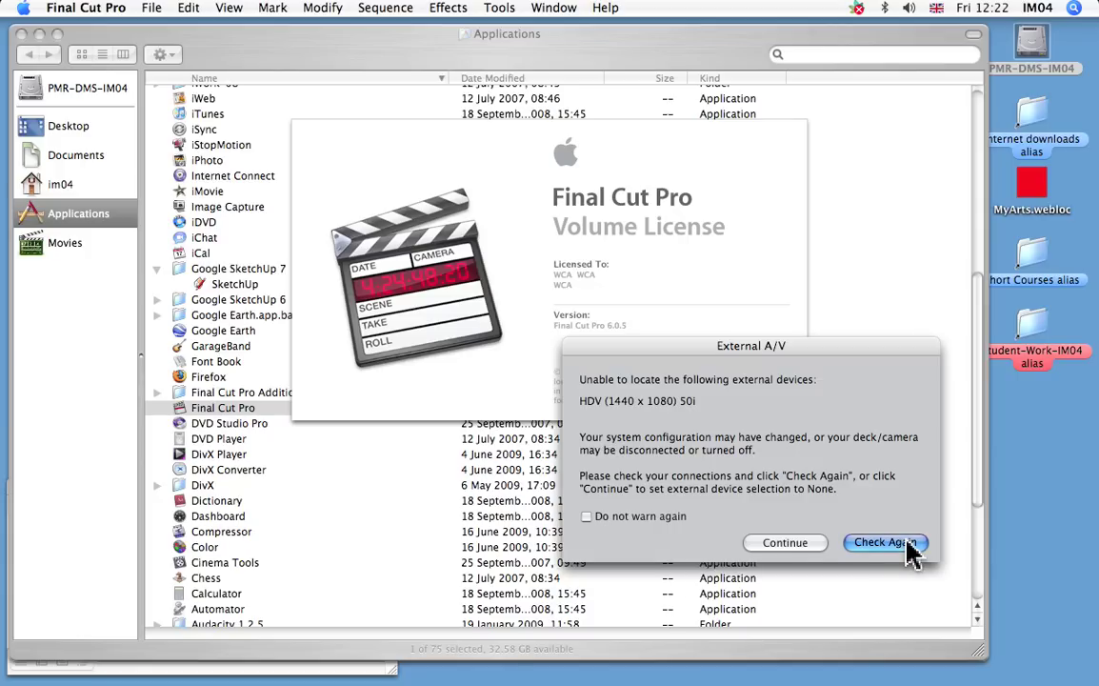
left_click(786, 545)
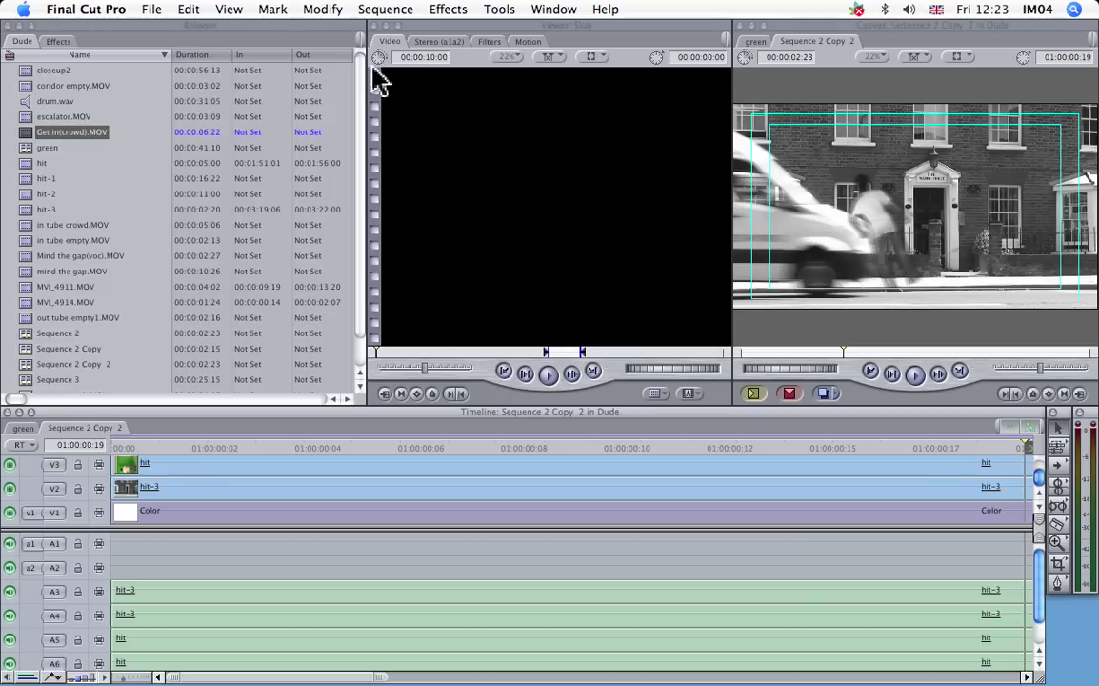
Close the previously open Dude project from the File menu.
left_click(151, 11)
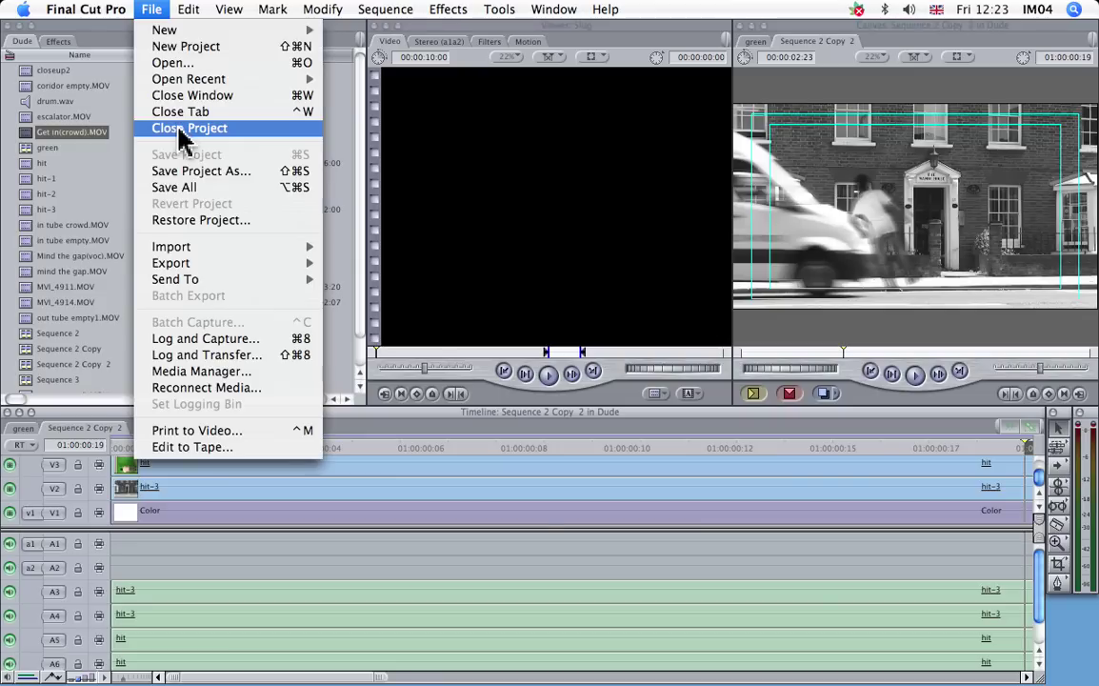
left_click(181, 133)
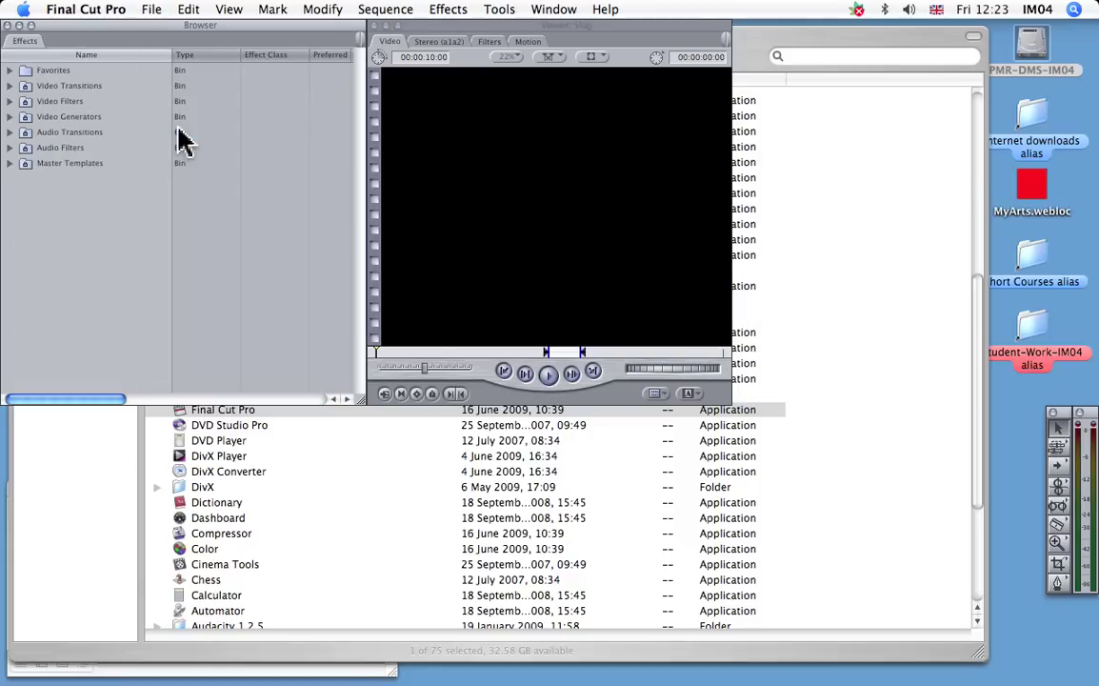
Apply an Easy Setup with PAL format and the DV-PAL preset.
left_click(100, 13)
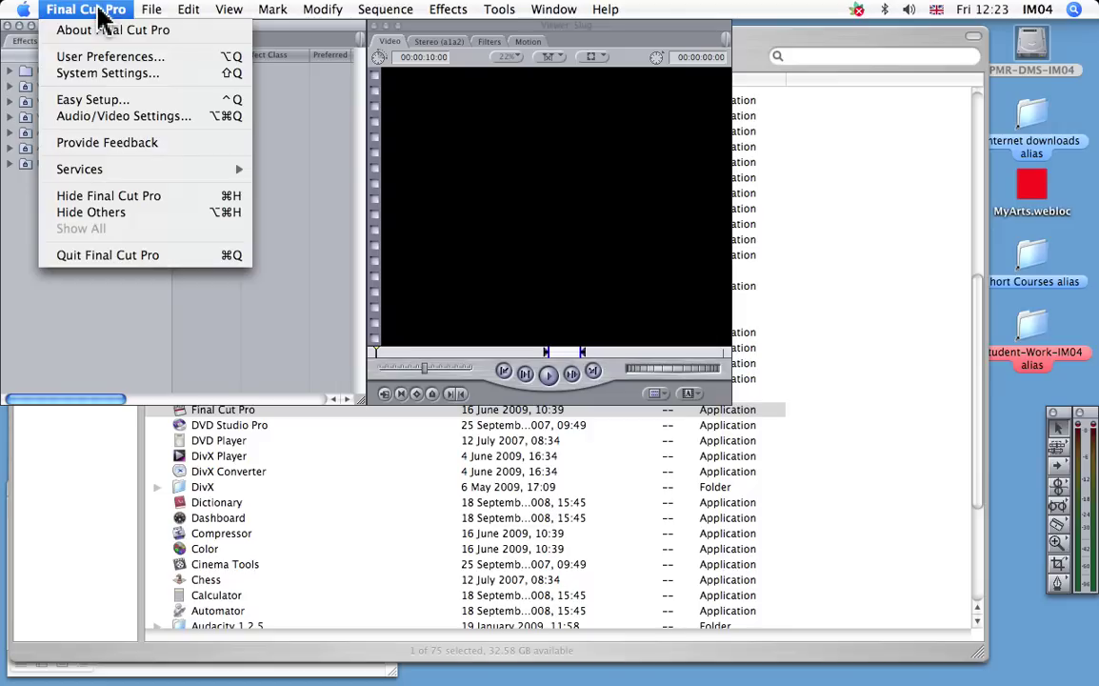
left_click(123, 101)
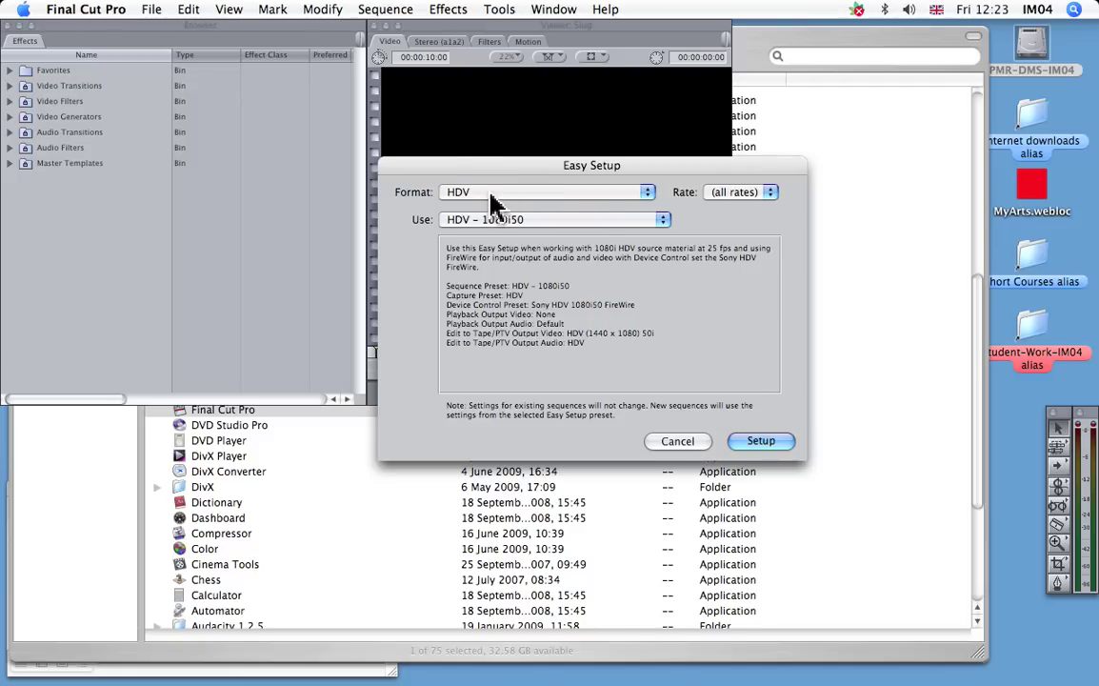
left_click(491, 194)
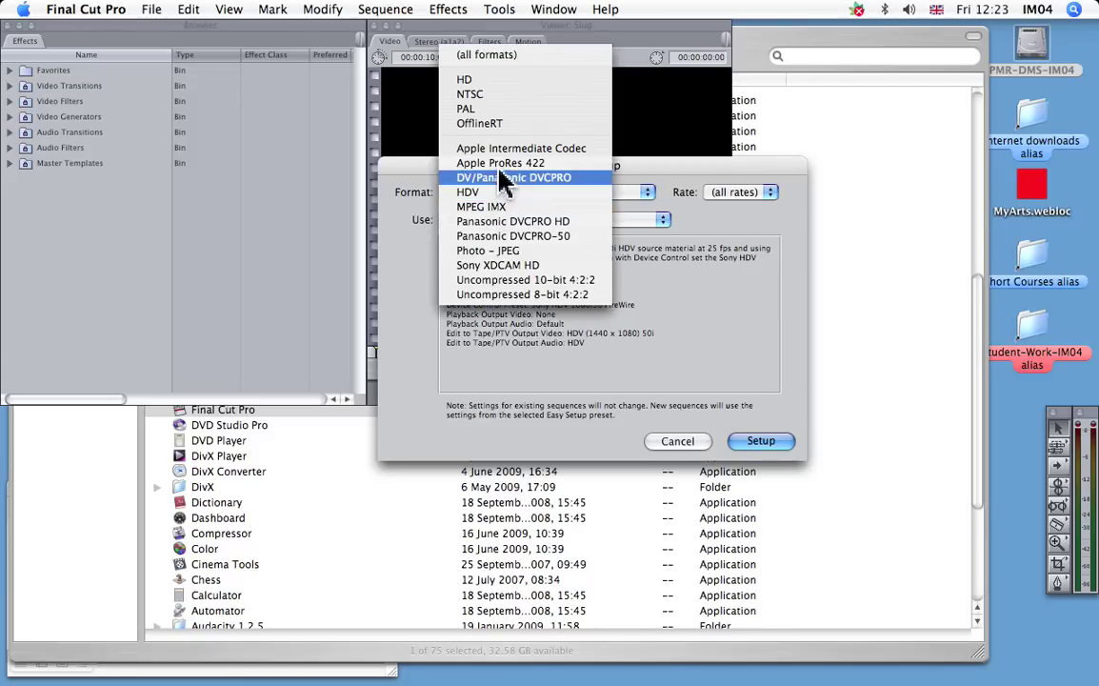
left_click(486, 116)
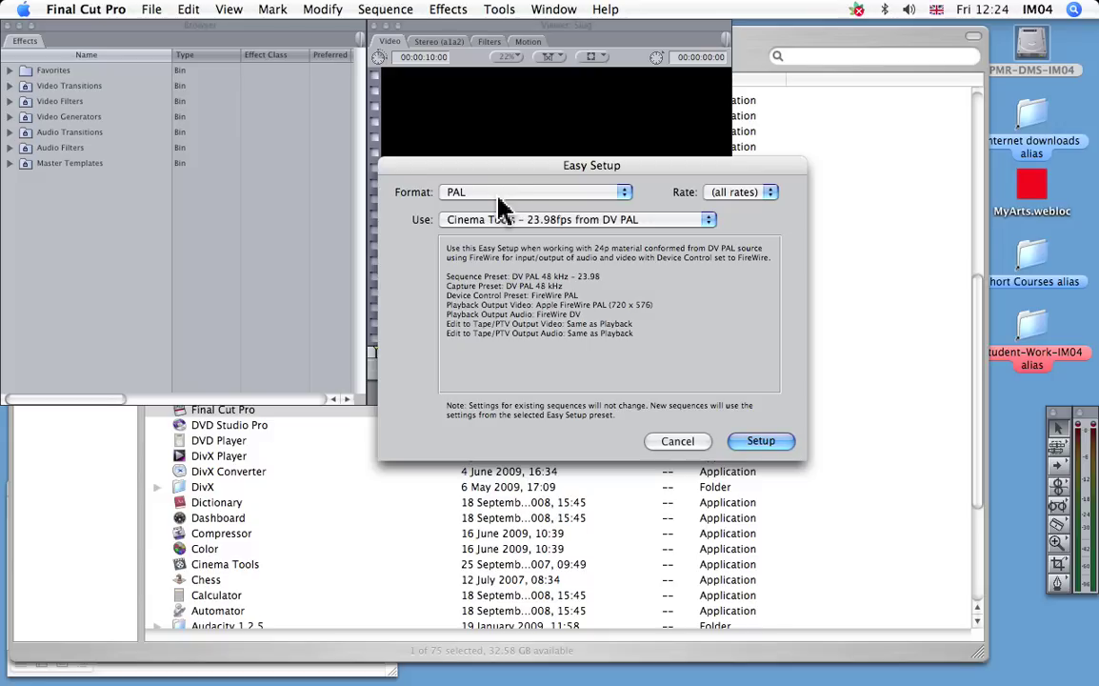
left_click_drag(506, 167, 473, 162)
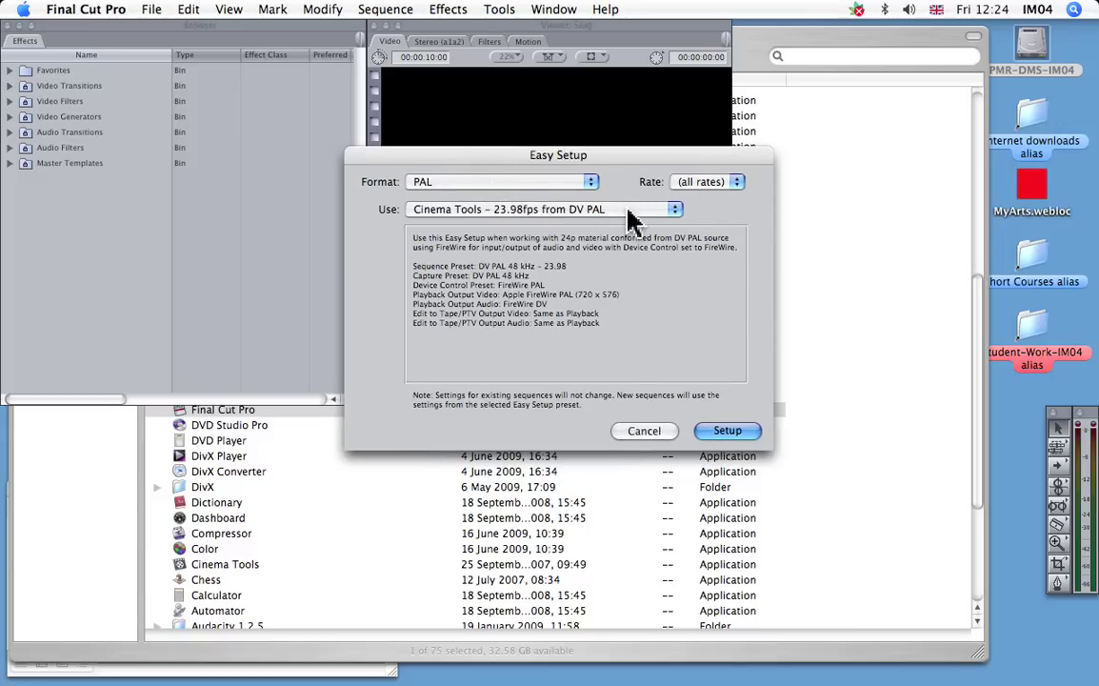
left_click(581, 212)
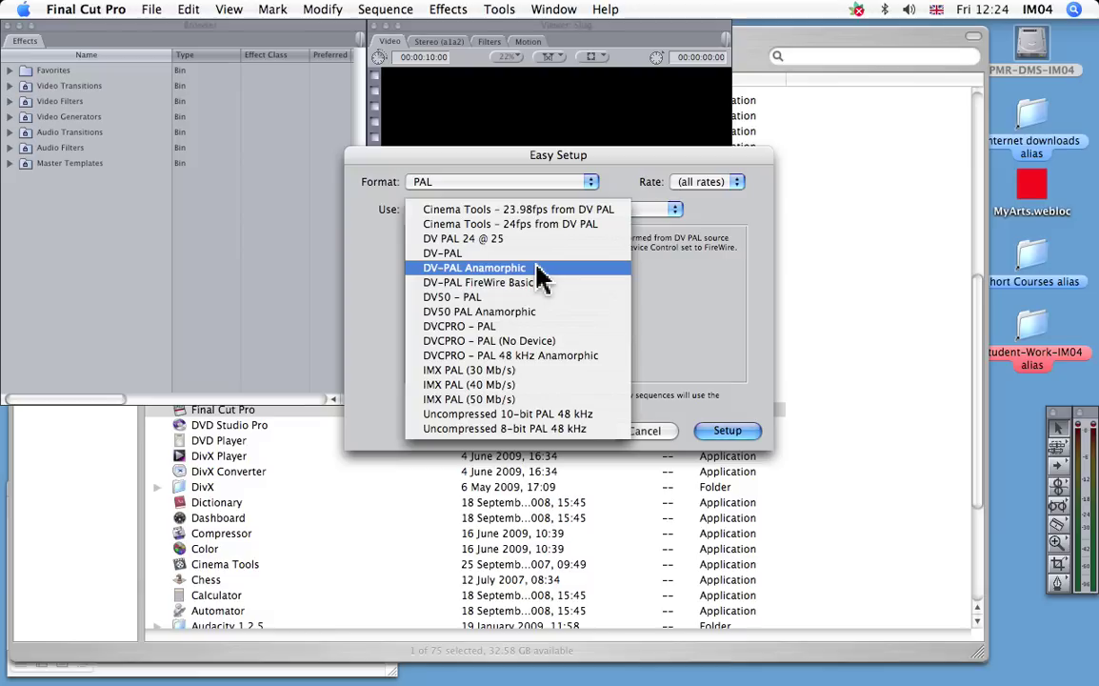
left_click(469, 254)
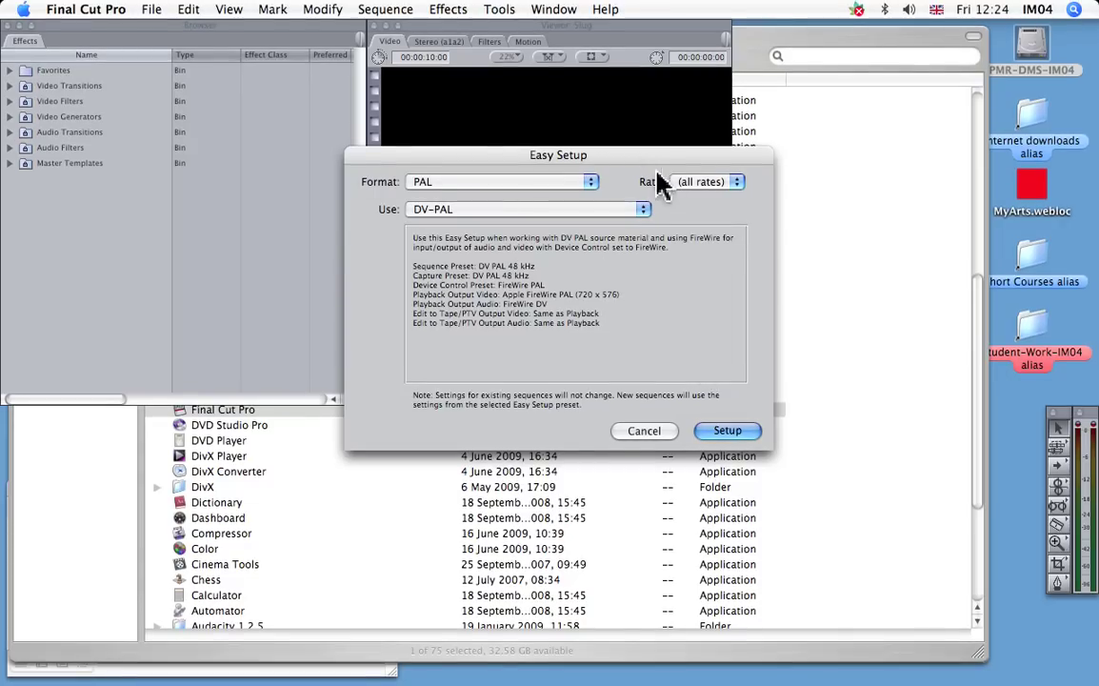
left_click_drag(636, 155, 597, 158)
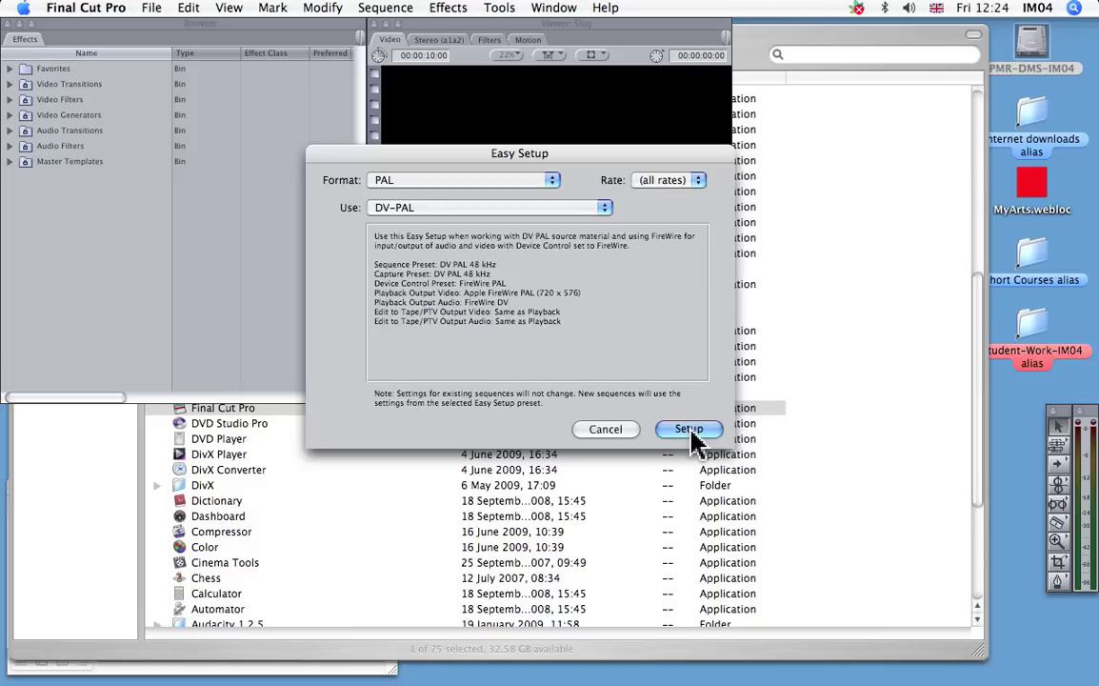
left_click(690, 430)
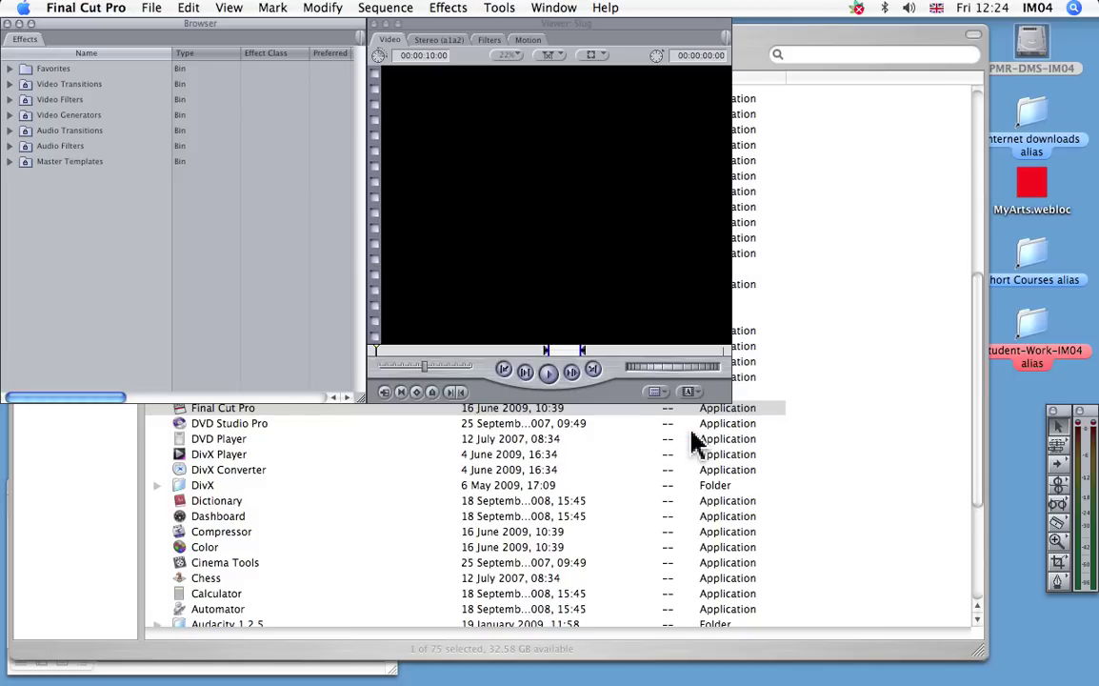
Create a new empty Untitled Project 1 containing Sequence 1.
left_click(153, 19)
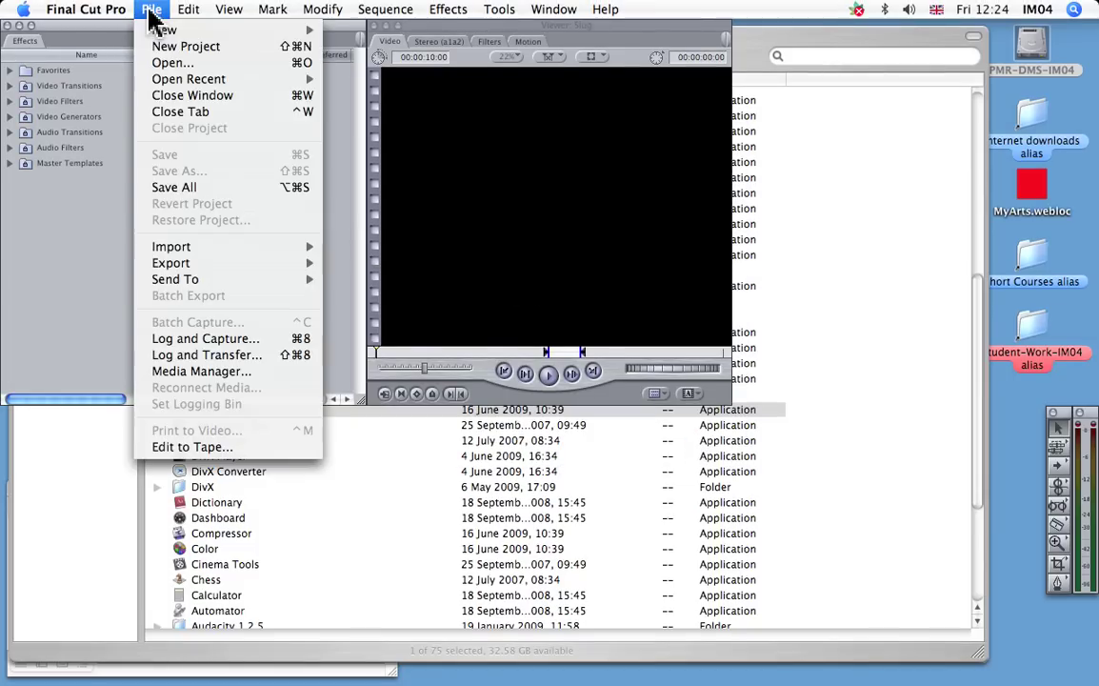
left_click(257, 46)
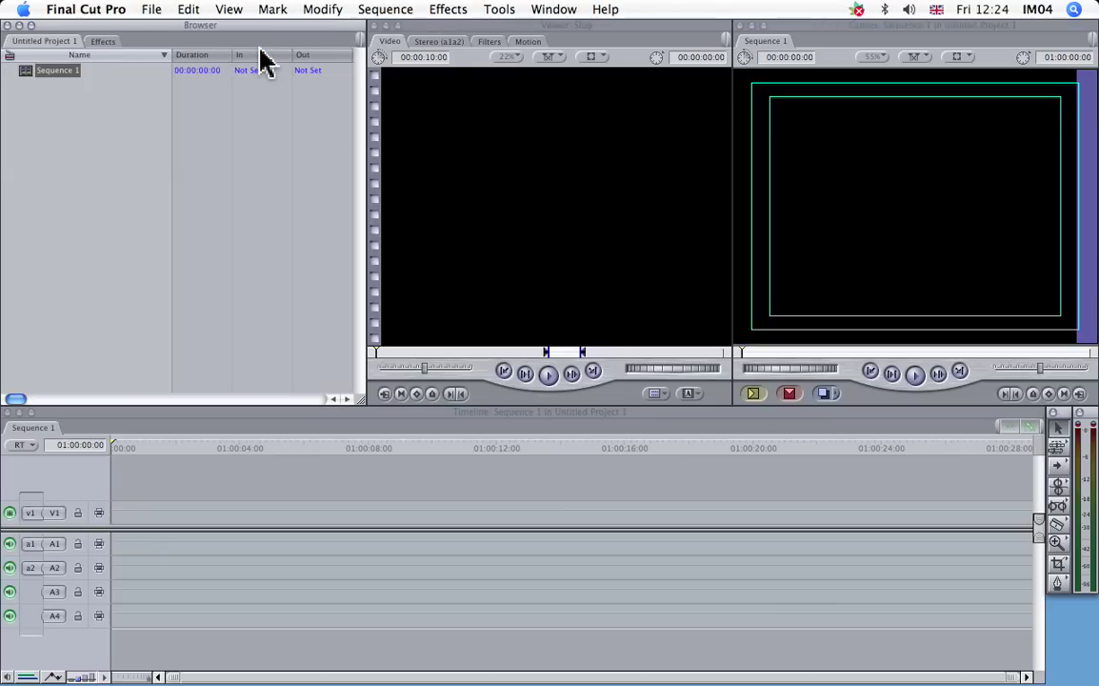
left_click(152, 12)
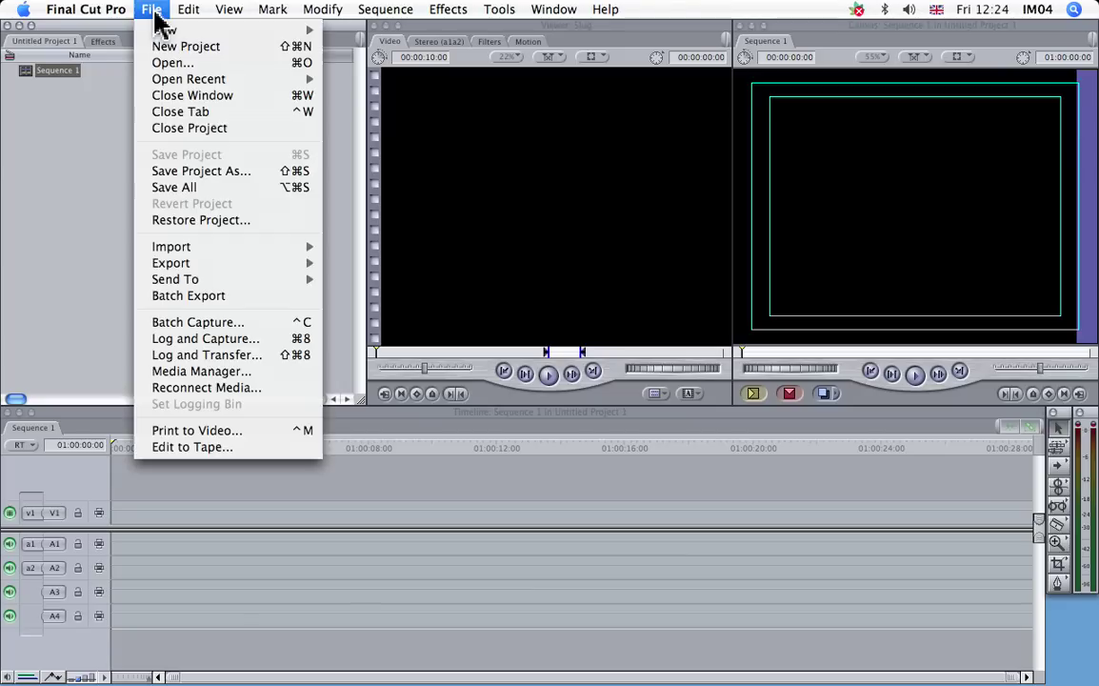
Save the project as 'test' inside a new personal folder created in Movies.
left_click(203, 173)
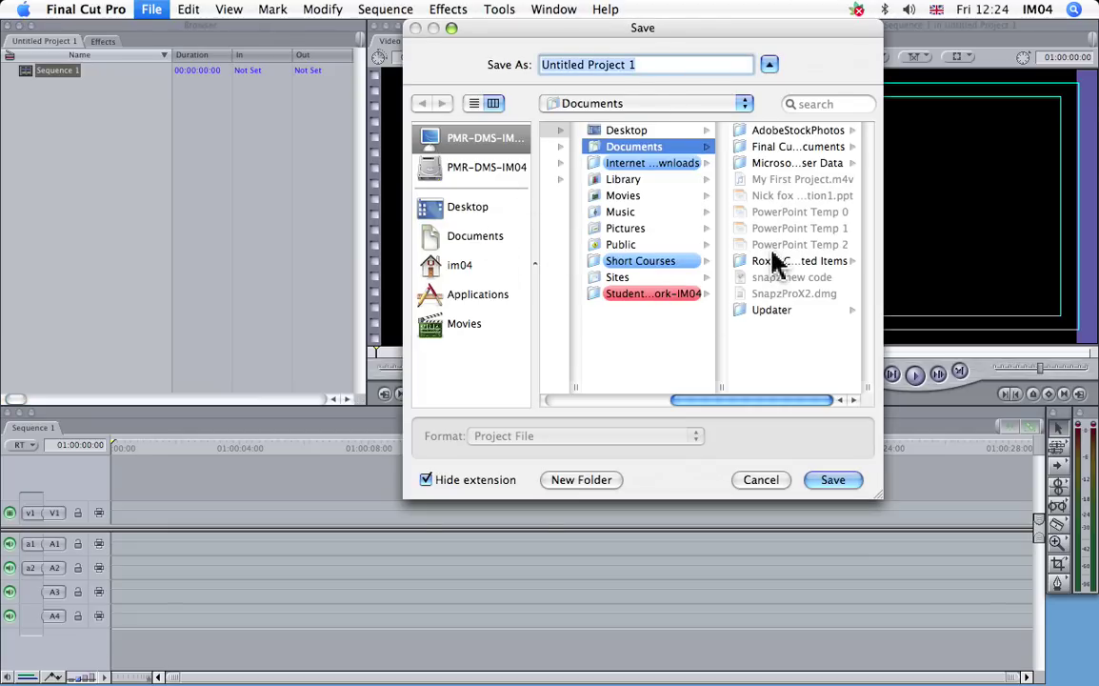
left_click(448, 341)
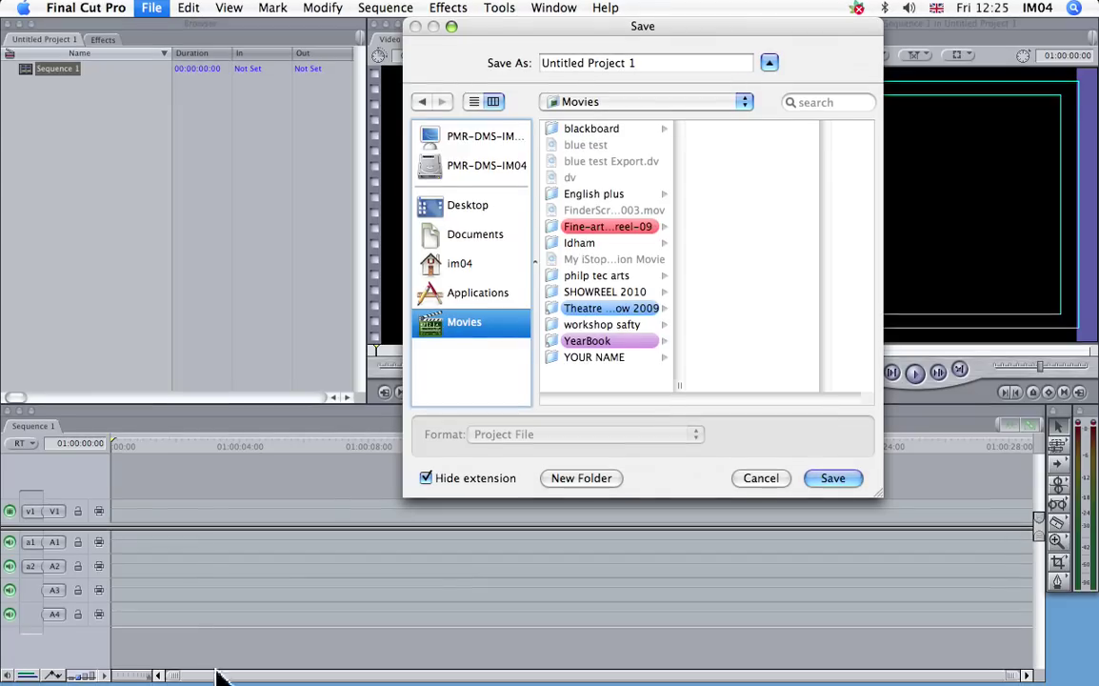
left_click(593, 482)
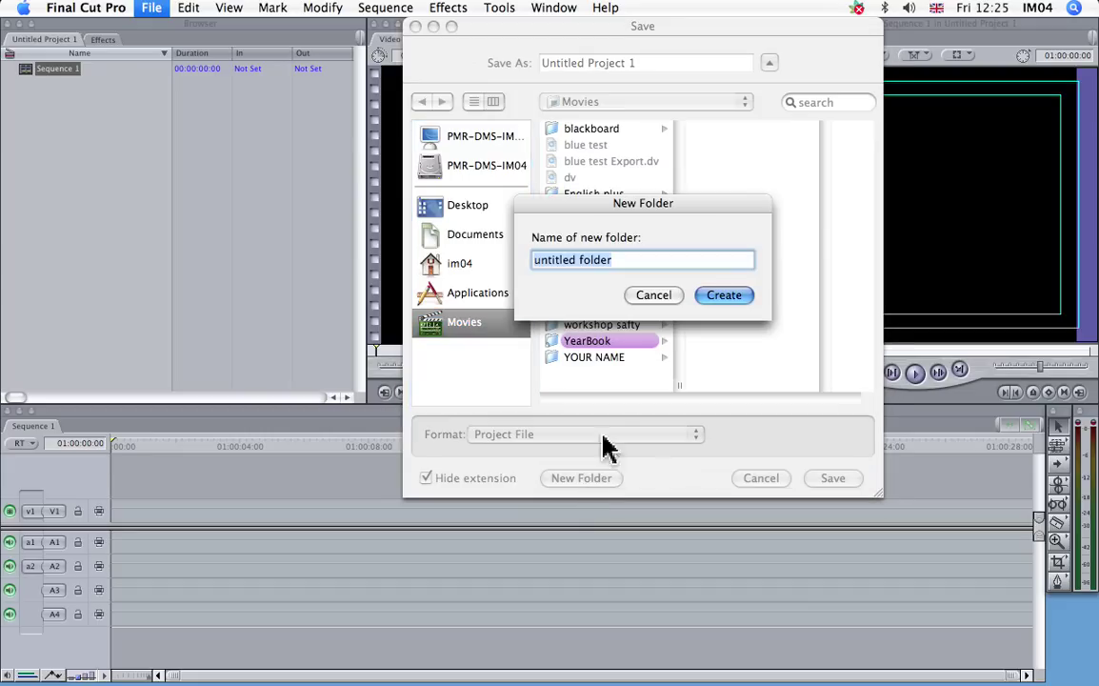
type("Chr")
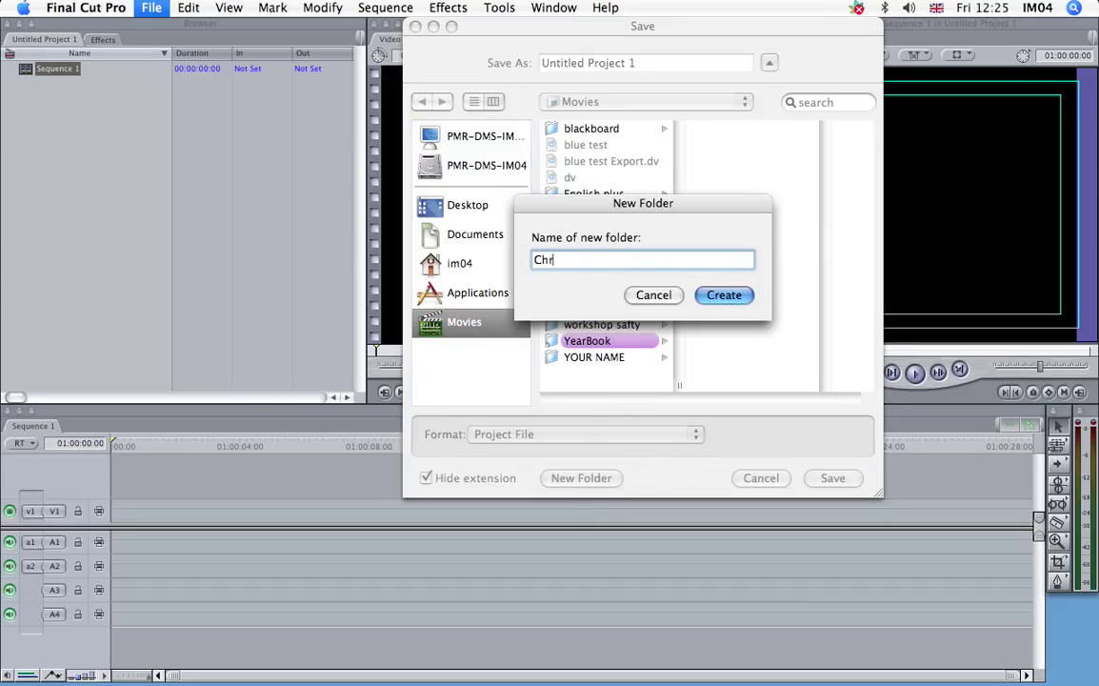
type("is F")
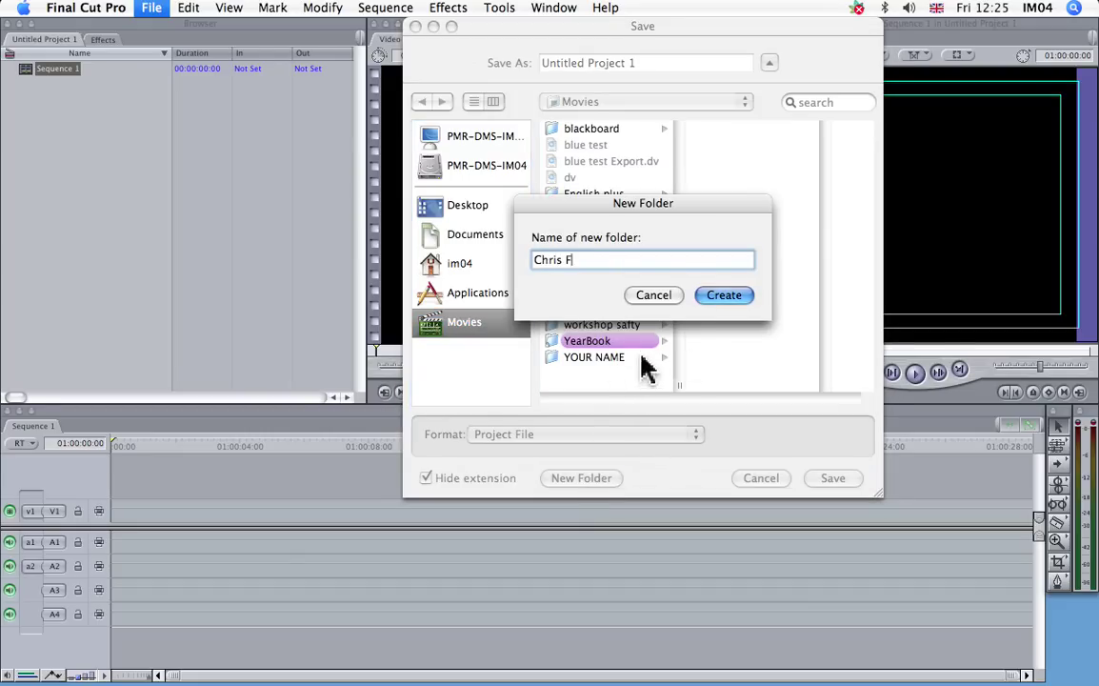
left_click(724, 295)
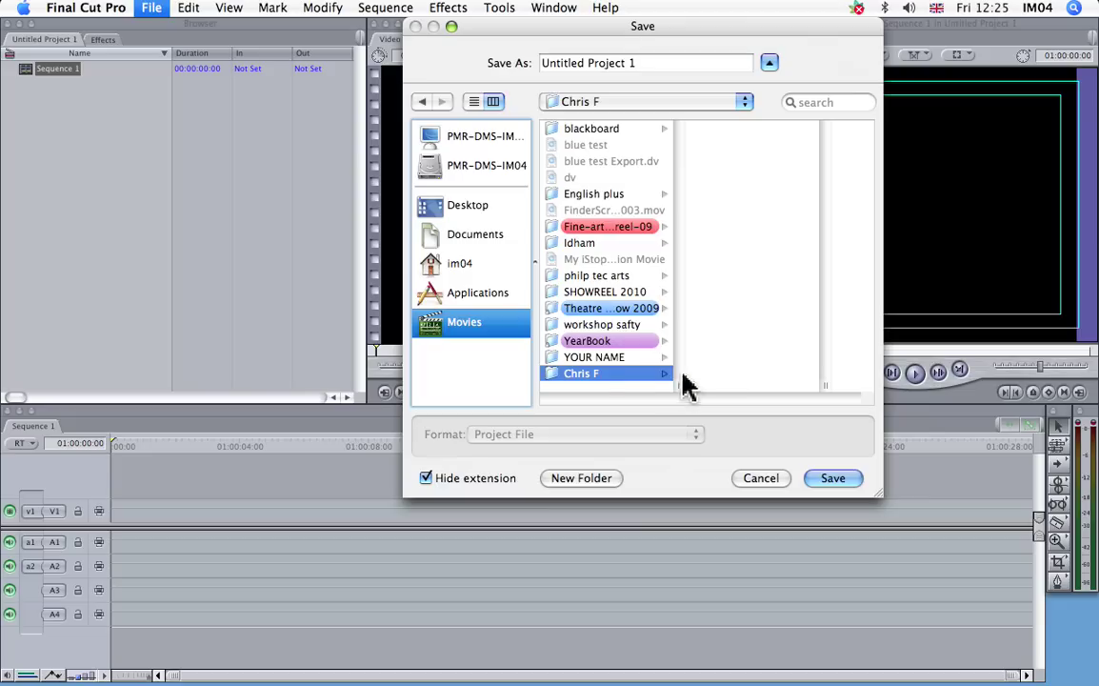
left_click_drag(639, 63, 501, 70)
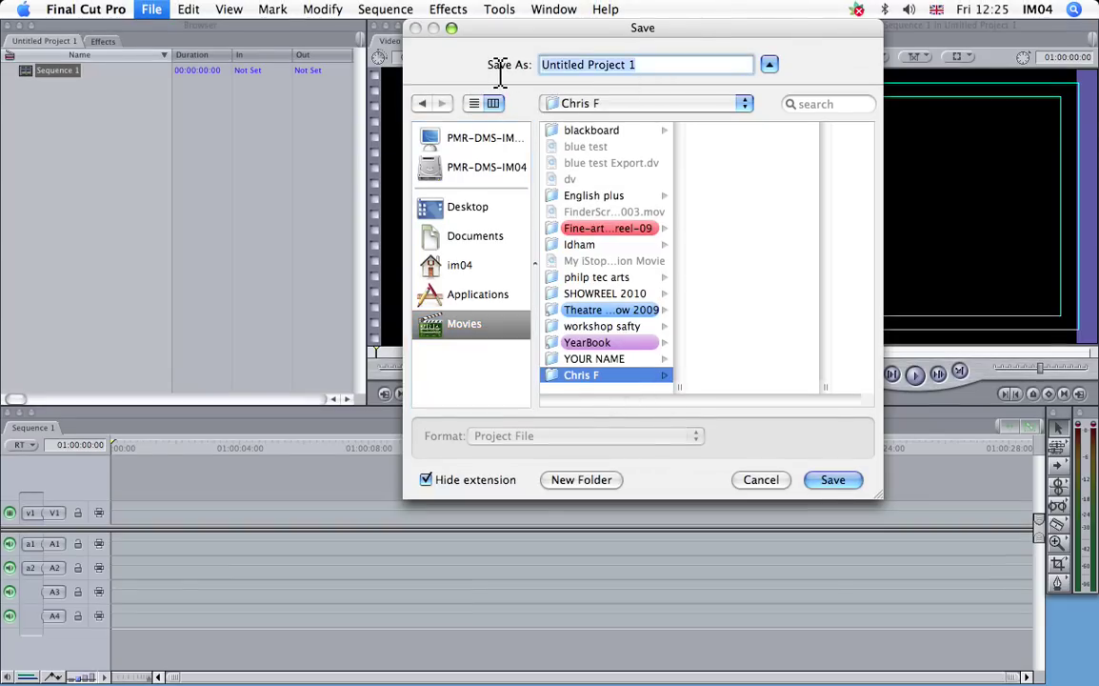
type("test")
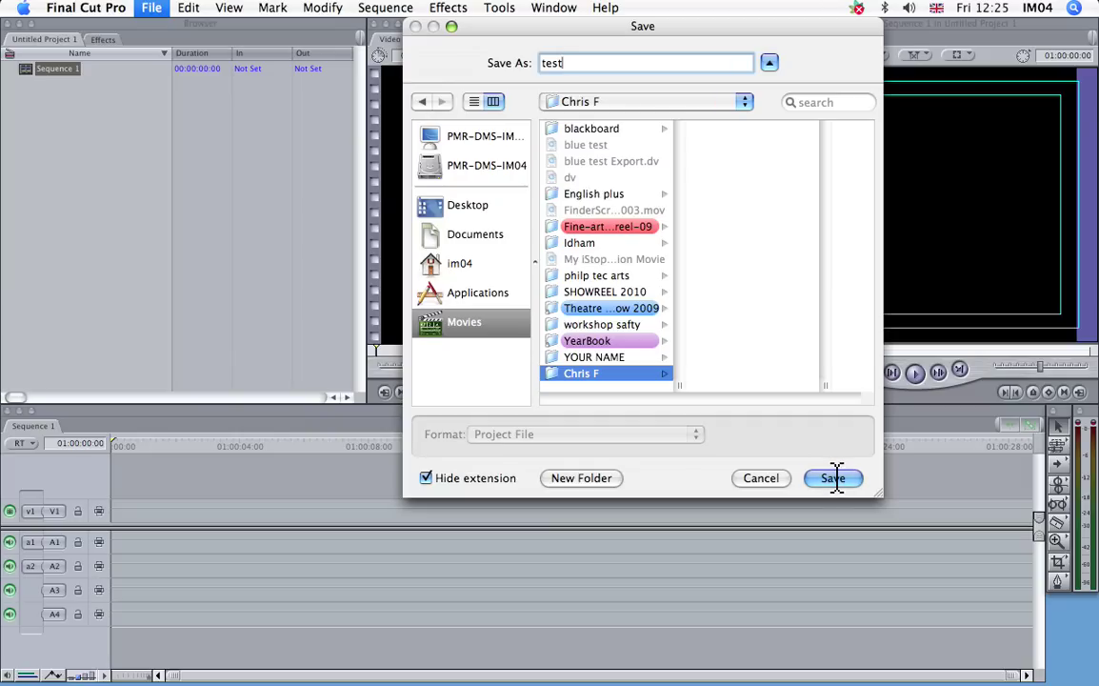
left_click(835, 479)
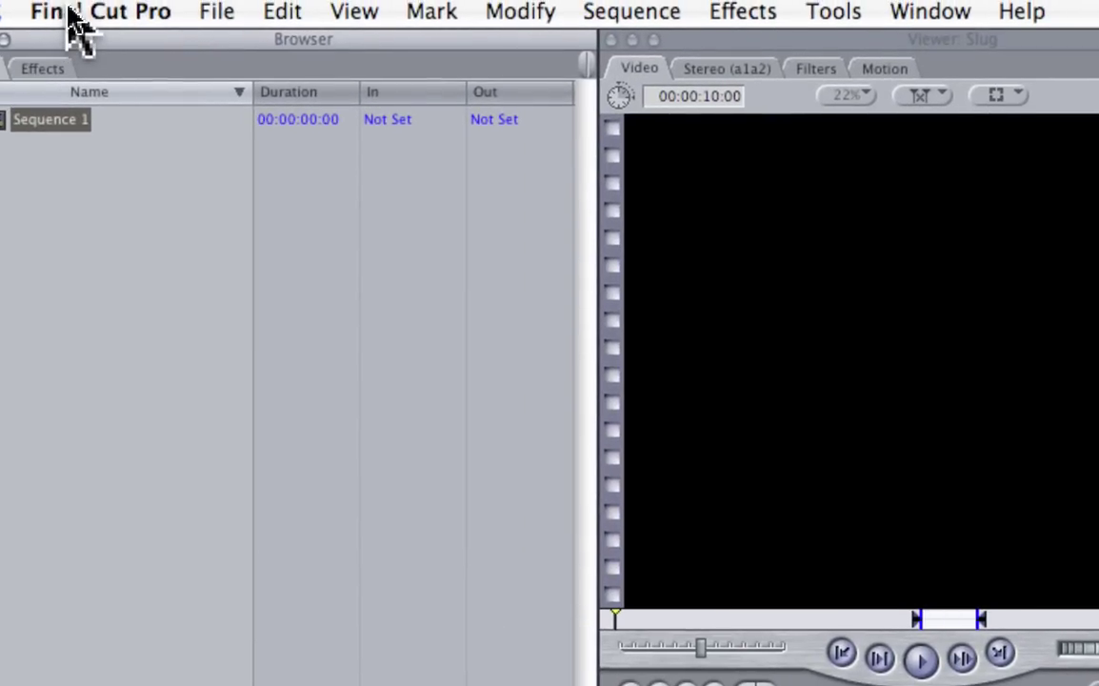
Open Final Cut Pro's System Settings from the application menu.
left_click(70, 13)
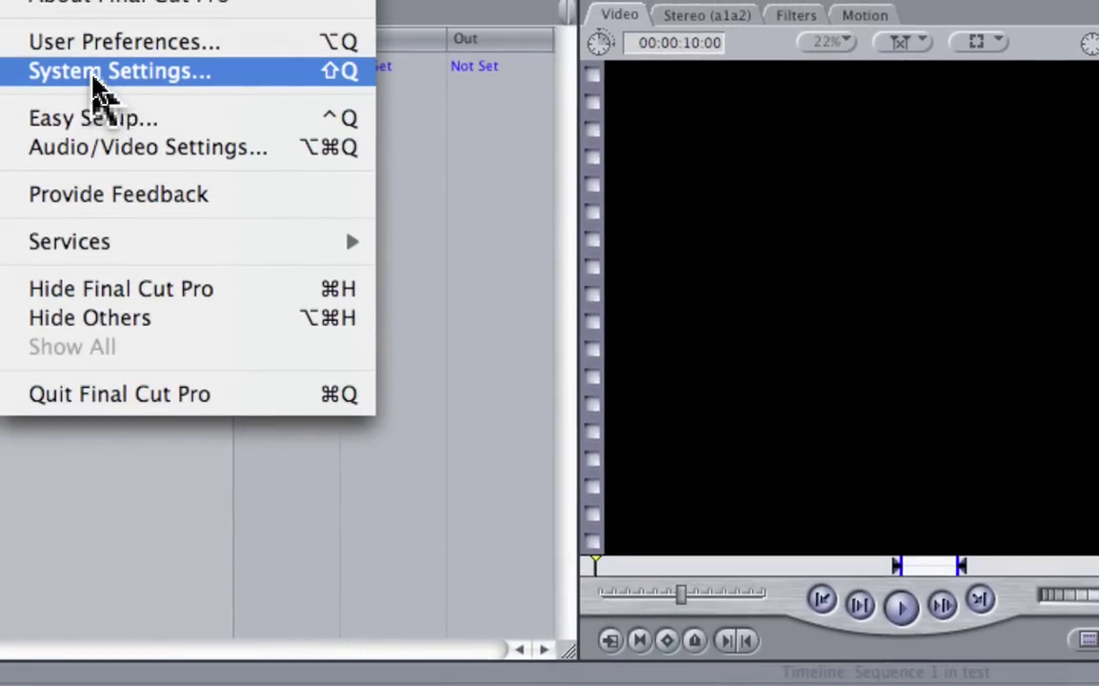
left_click(100, 84)
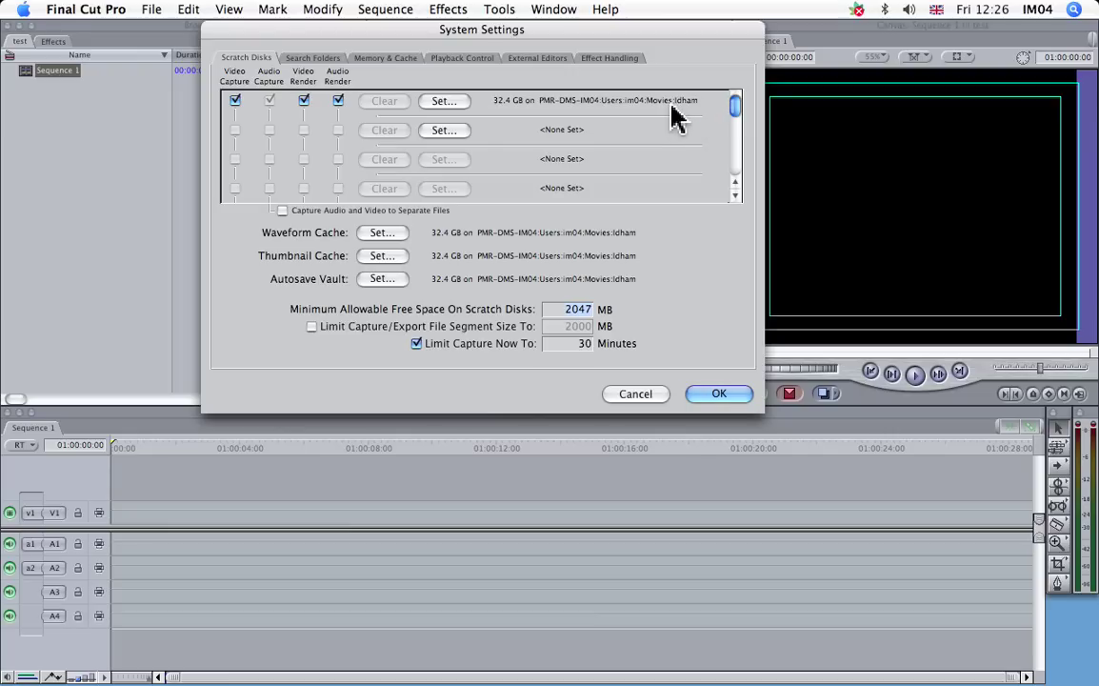
Point the capture and render scratch disk to the new personal folder in Movies.
left_click(443, 101)
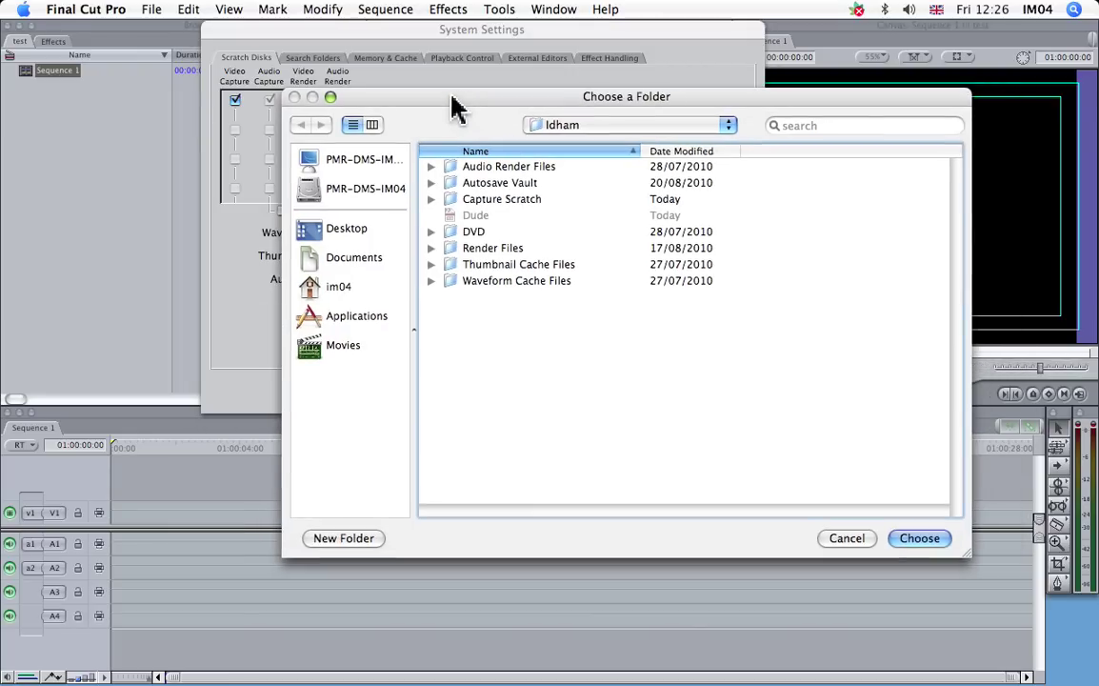
left_click(316, 353)
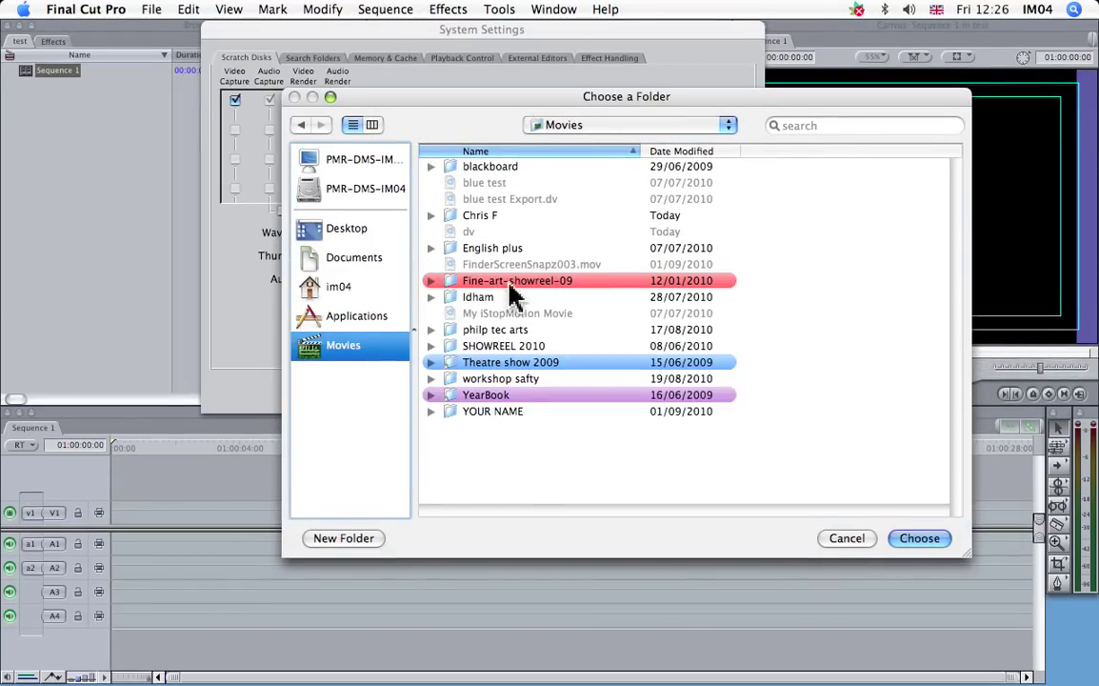
left_click(667, 150)
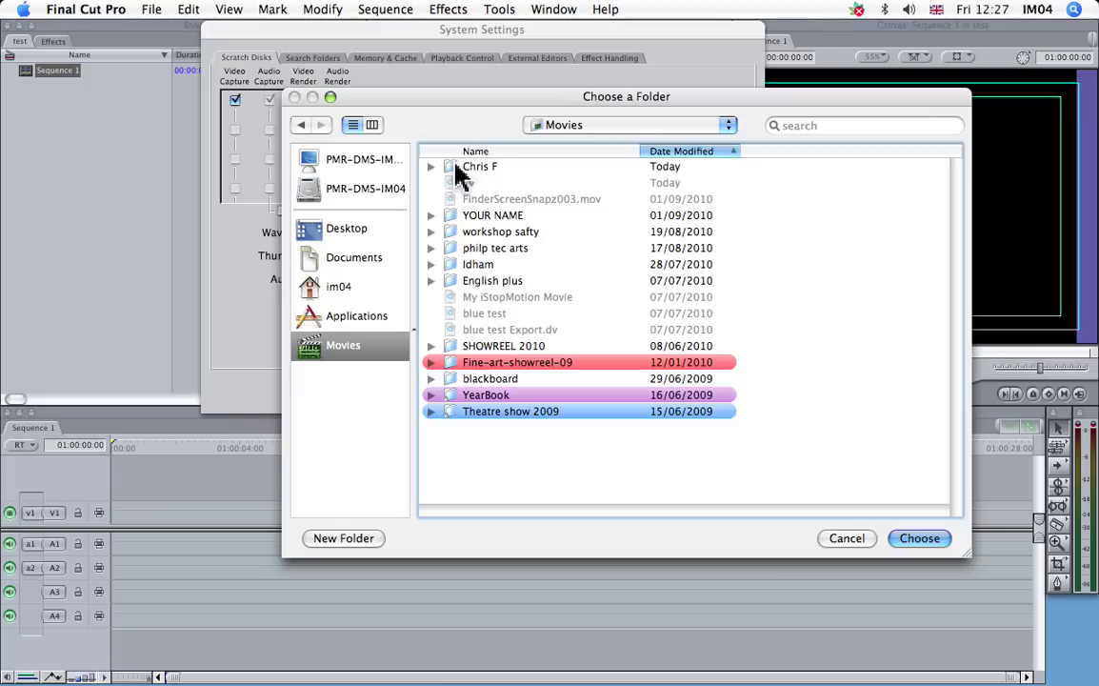
left_click(461, 167)
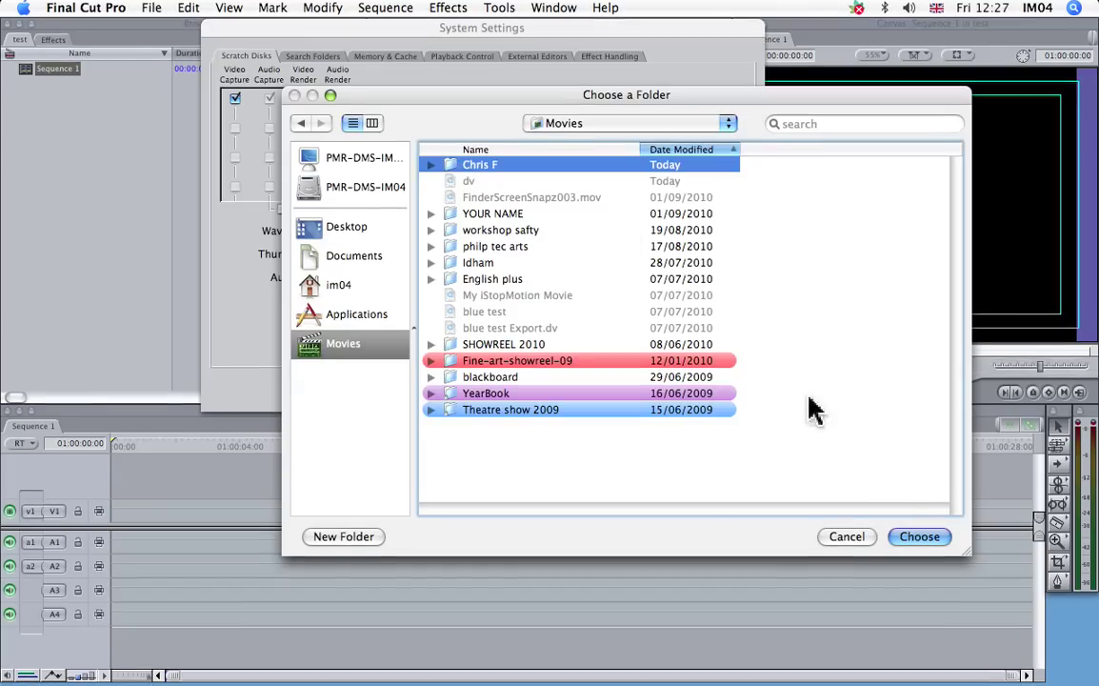
left_click(916, 538)
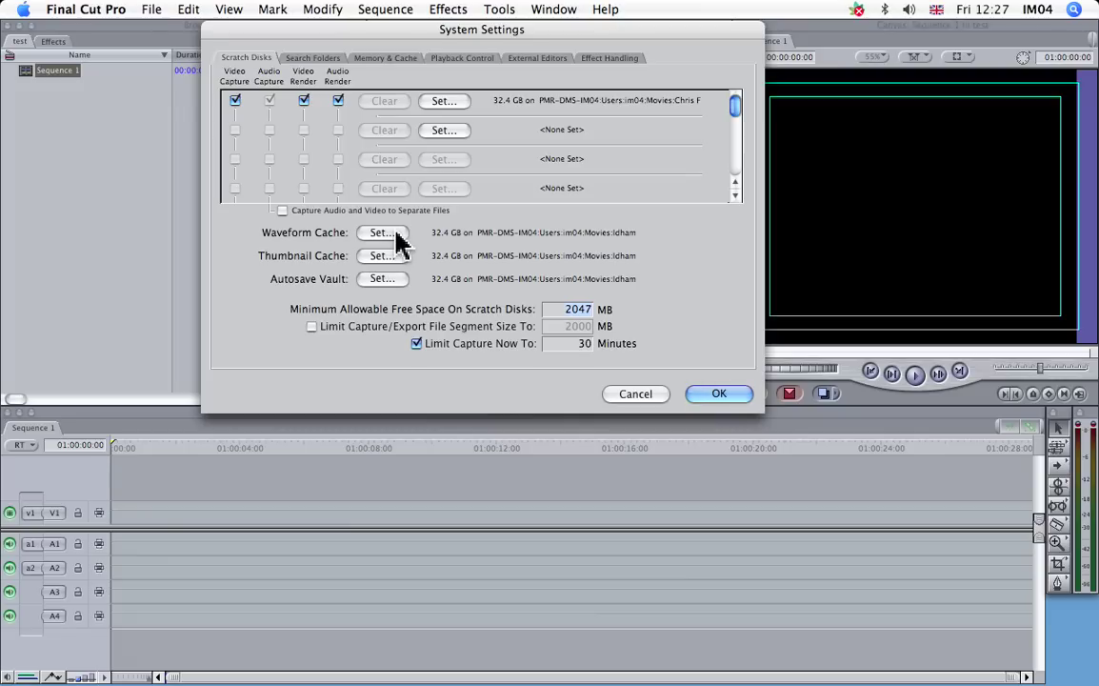
left_click(385, 281)
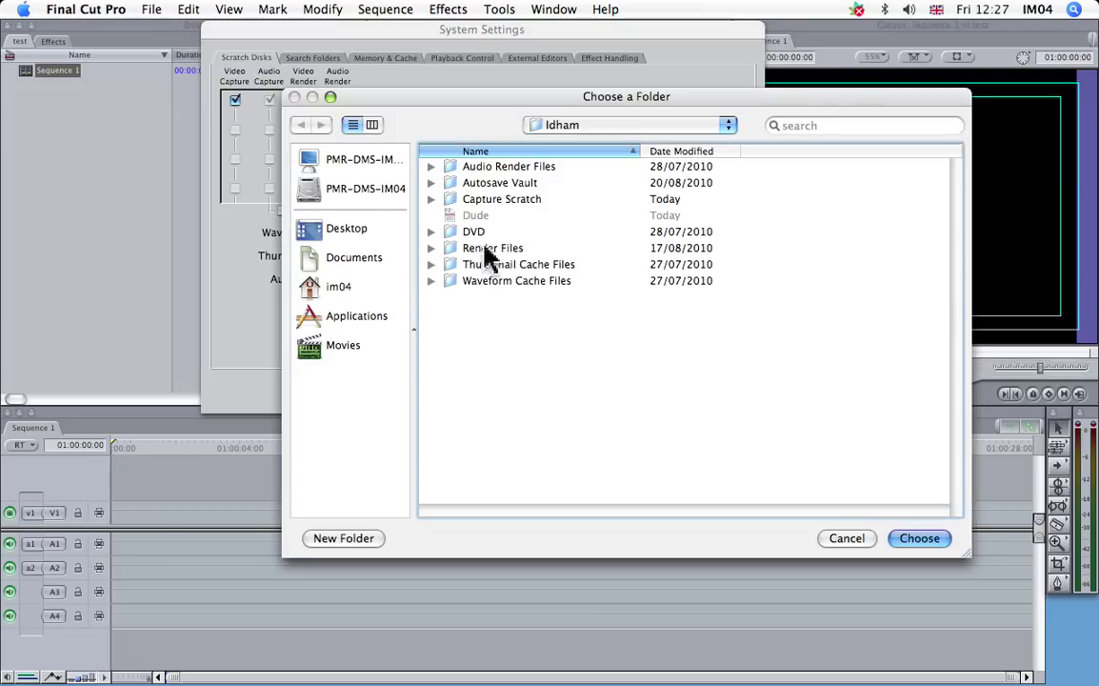
Set the autosave vault location to the personal folder inside Movies.
left_click(343, 345)
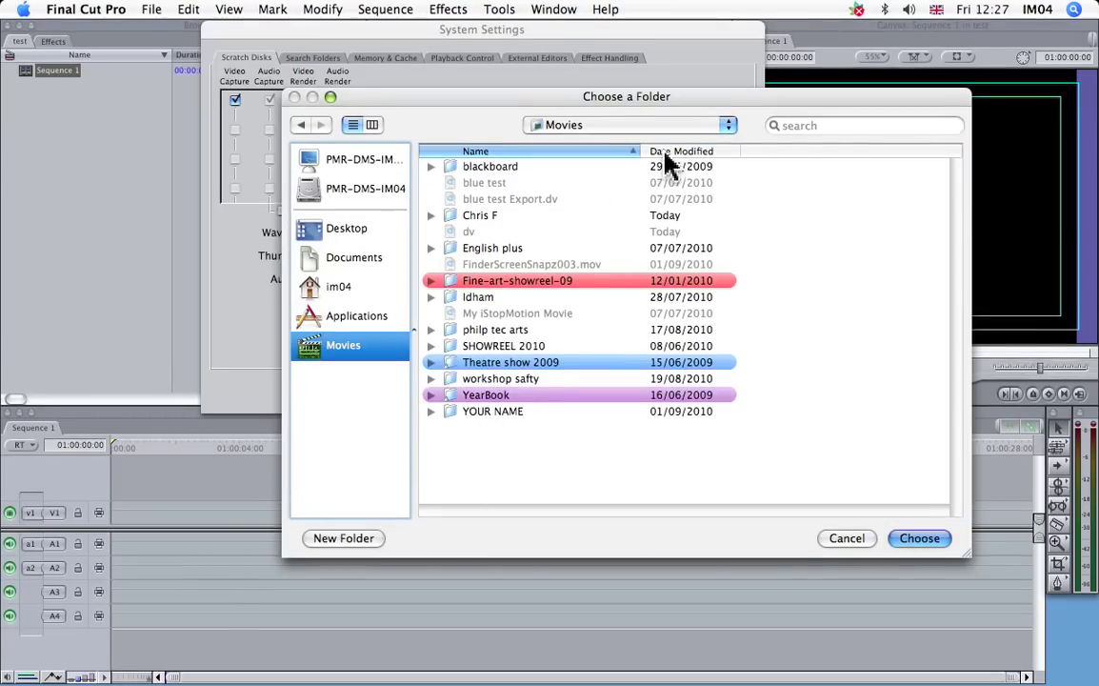
left_click(669, 153)
left_click(500, 171)
left_click(918, 537)
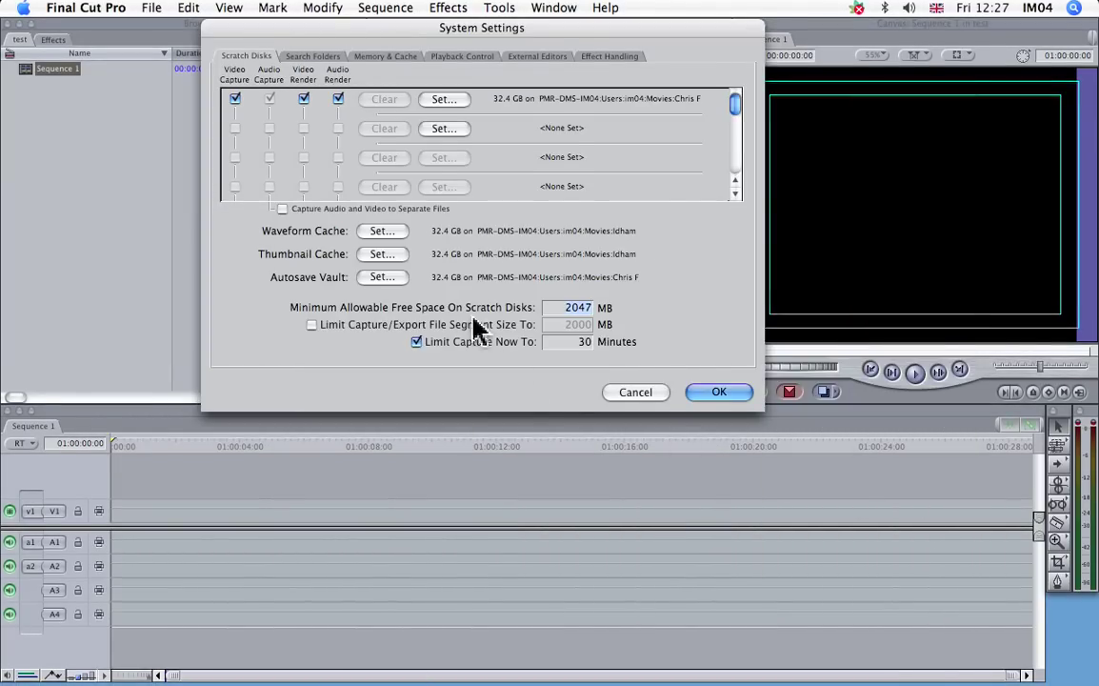
Point the waveform cache to the same personal folder in Movies.
left_click(386, 233)
left_click(338, 348)
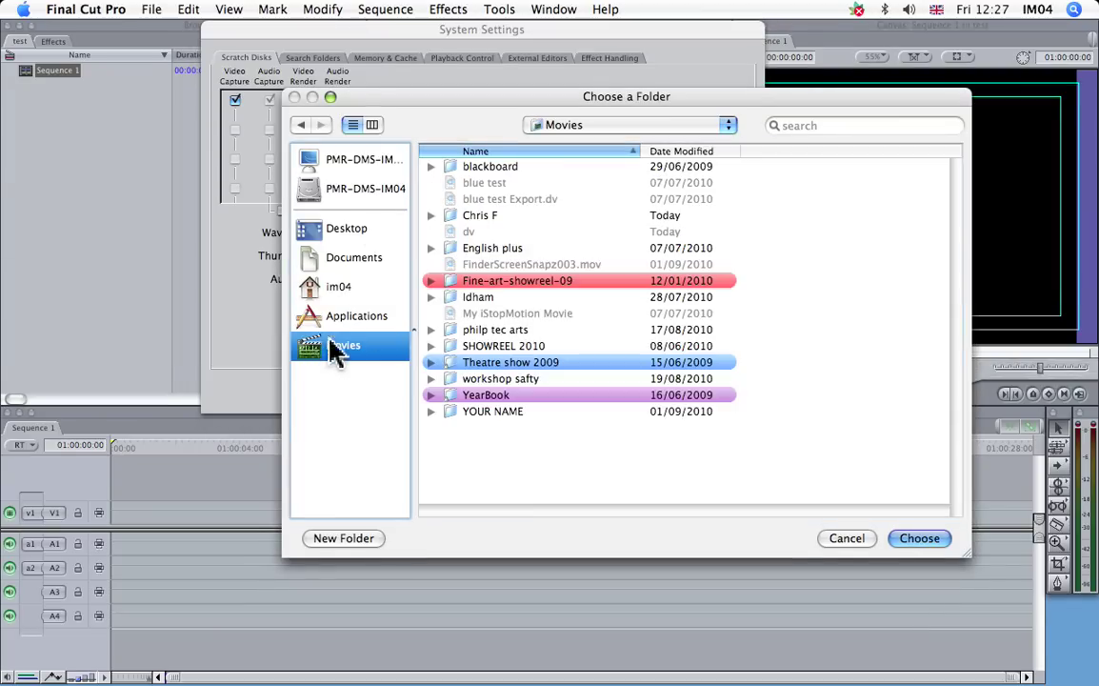
left_click(668, 151)
left_click(477, 167)
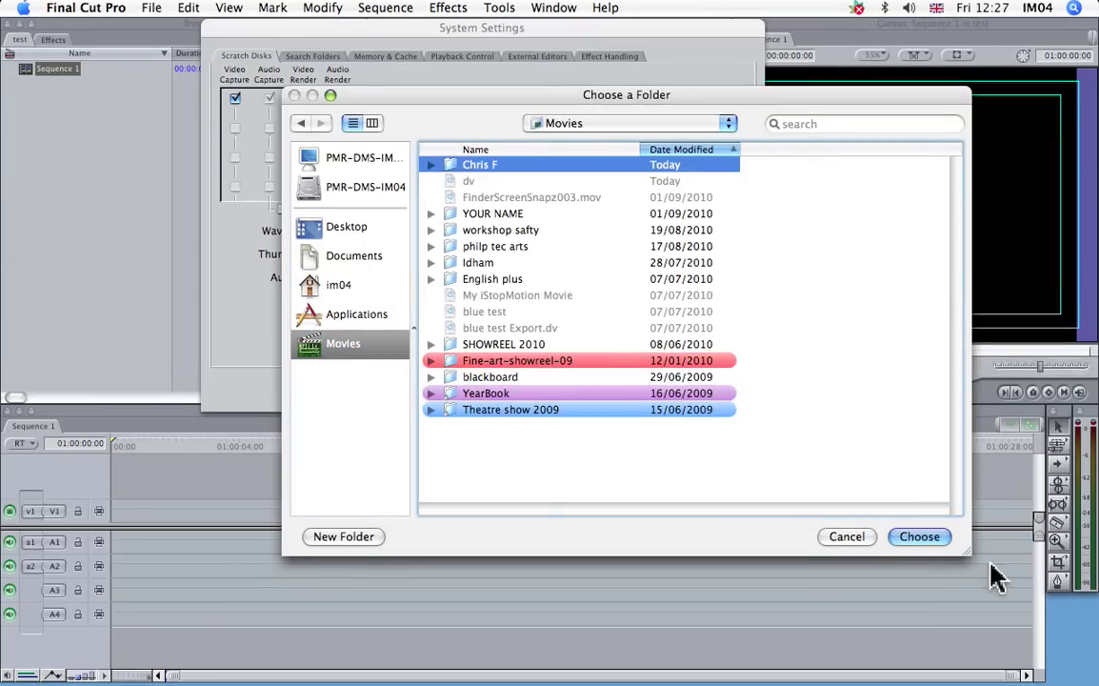
left_click(920, 536)
Point the thumbnail cache to that personal folder and confirm the System Settings.
left_click(381, 259)
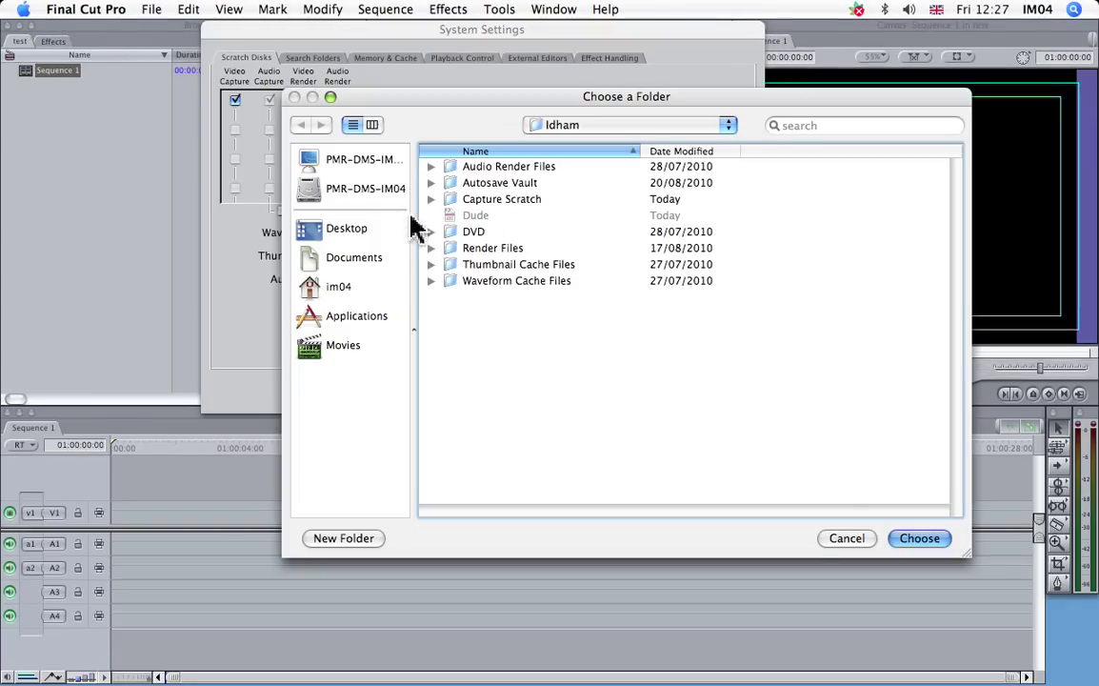
left_click(341, 348)
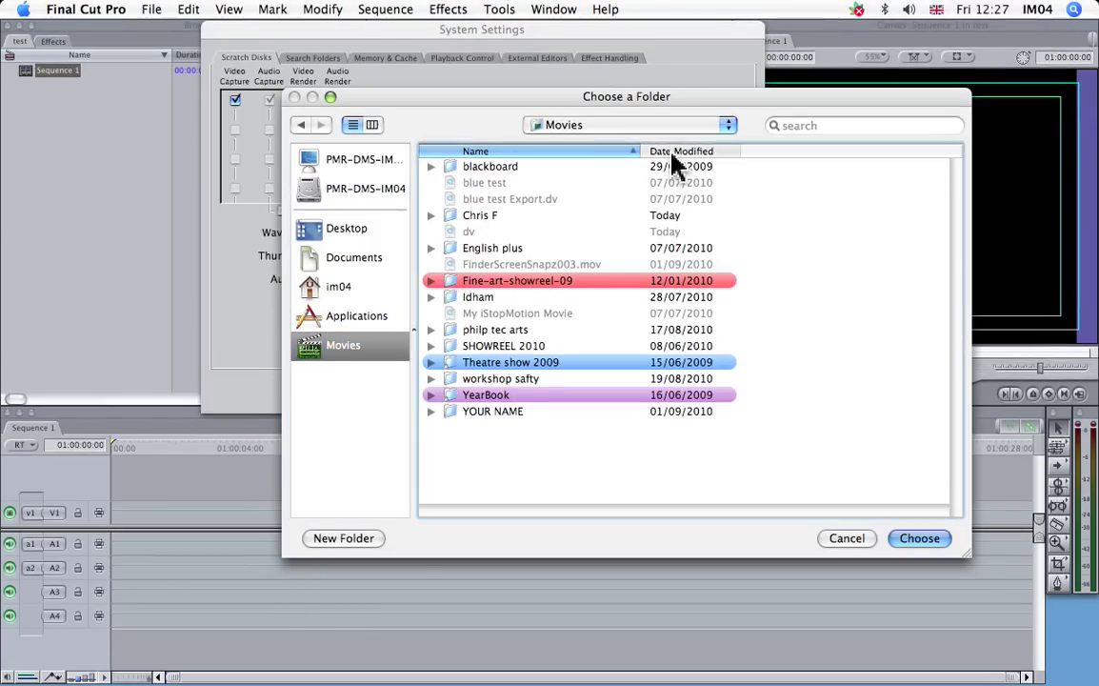
left_click(672, 153)
left_click(495, 169)
left_click(922, 537)
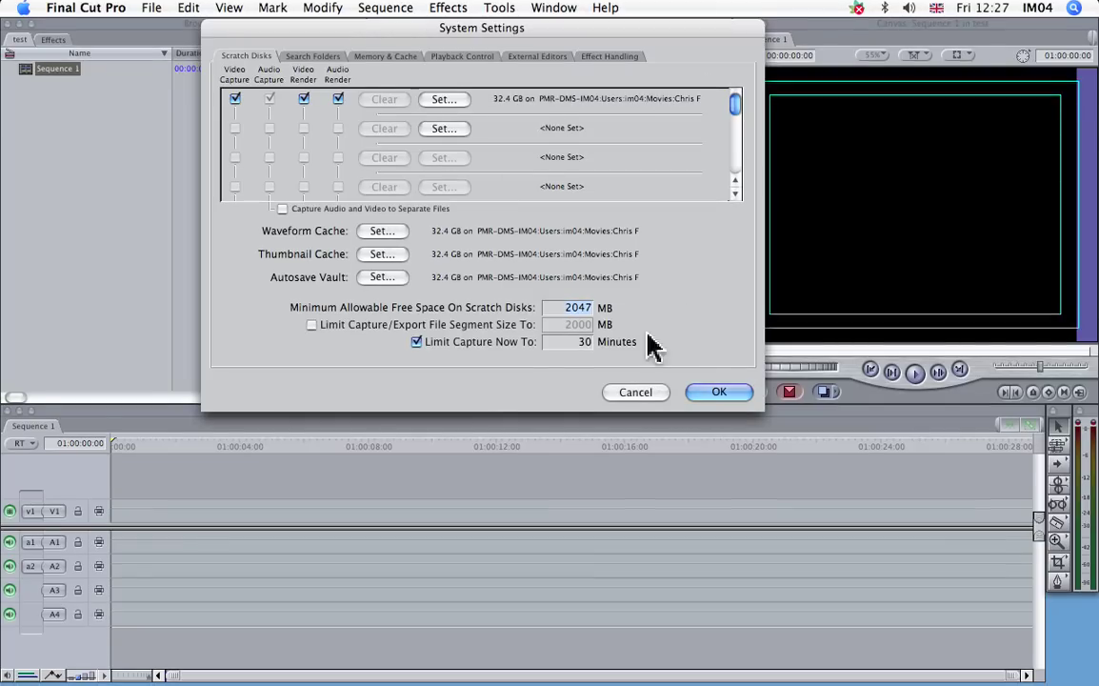
left_click(721, 394)
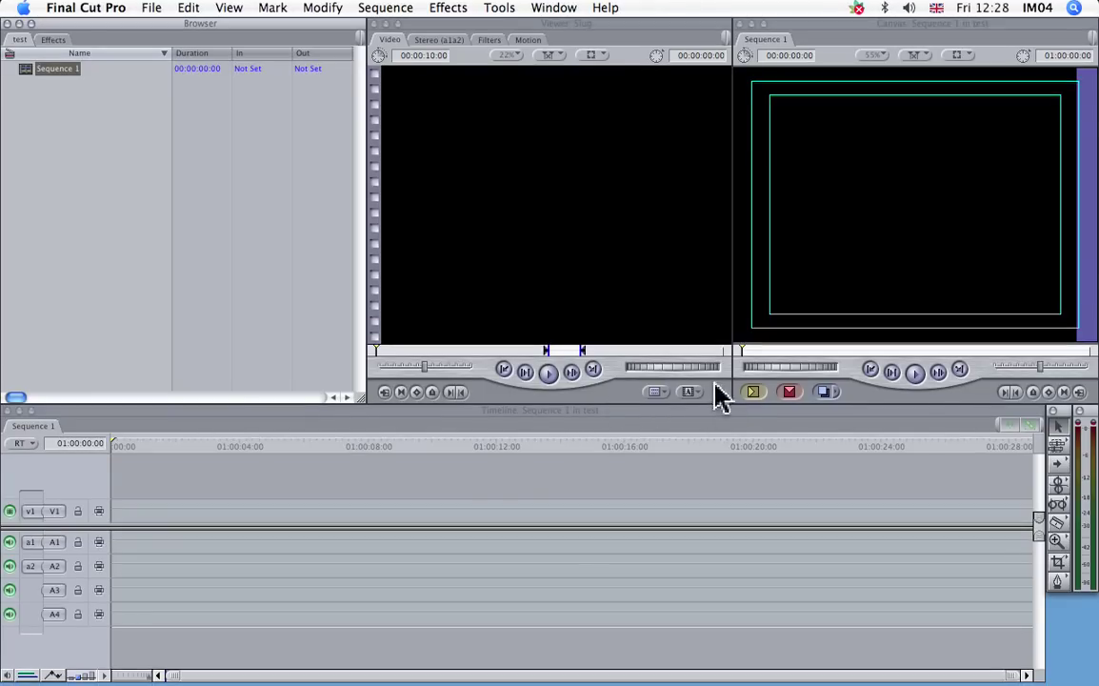
Enlarge the timeline upward, then narrow the viewer so the canvas gets wider.
left_click_drag(720, 406, 695, 385)
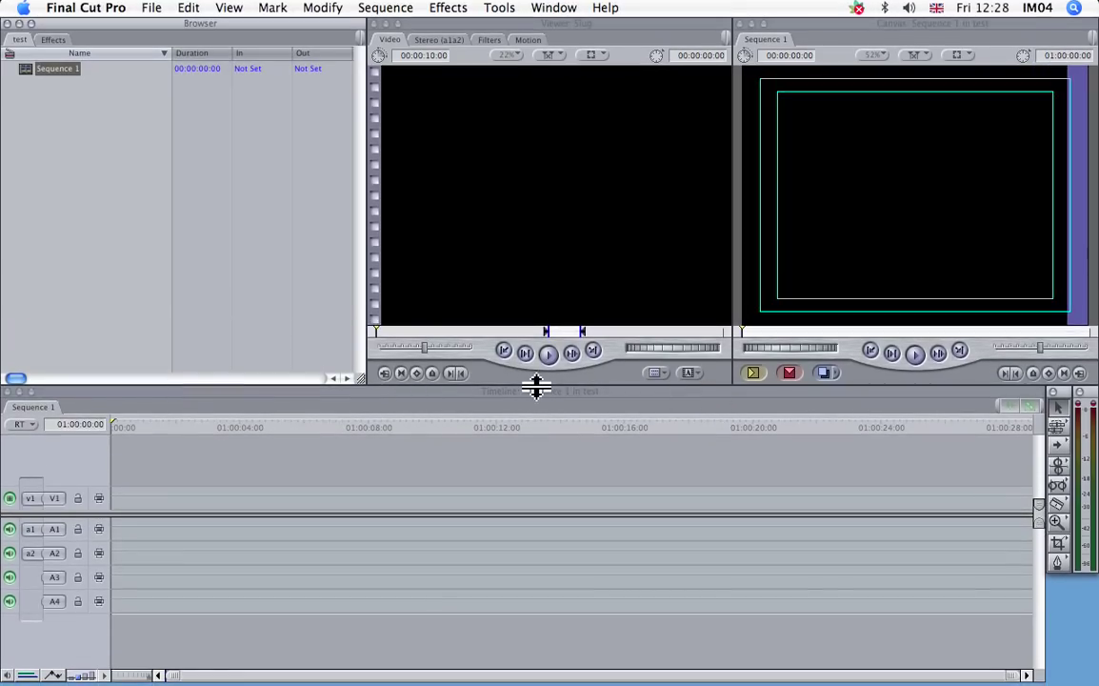
left_click_drag(534, 385, 535, 352)
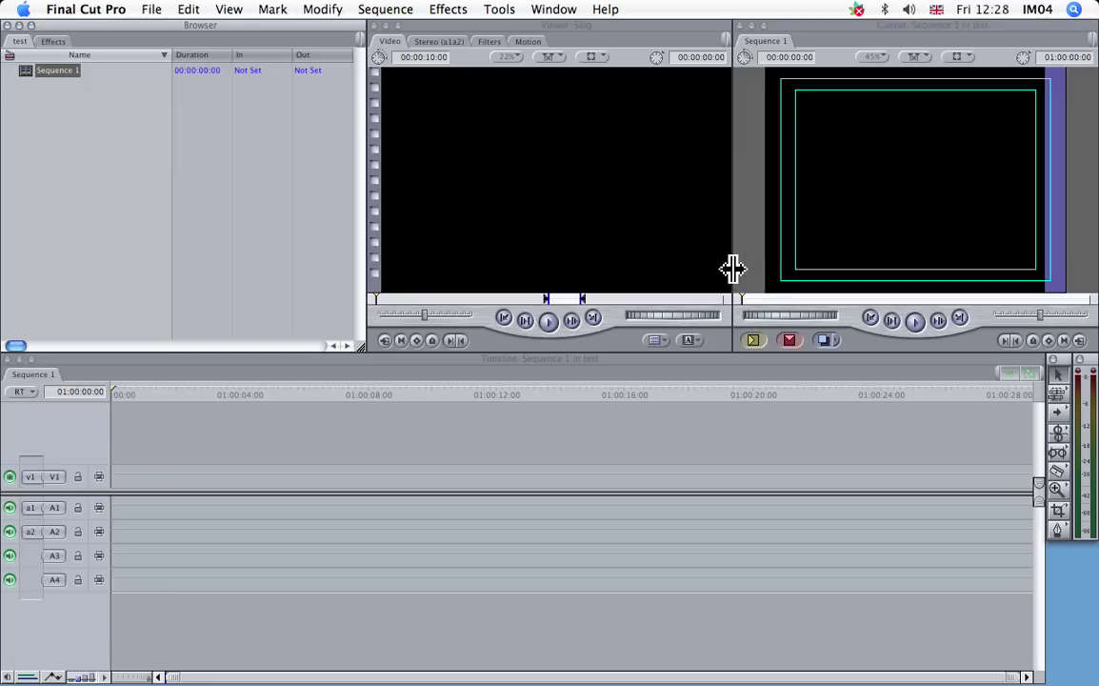
left_click_drag(732, 270, 705, 270)
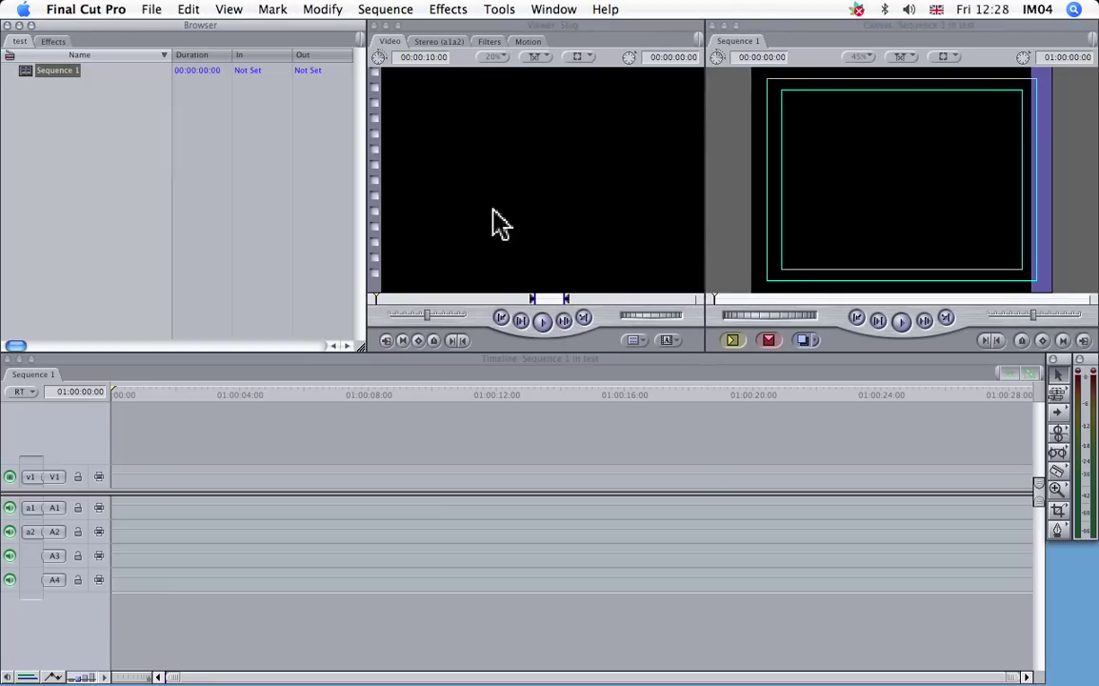
Switch the window arrangement to the Two Up layout.
left_click(553, 10)
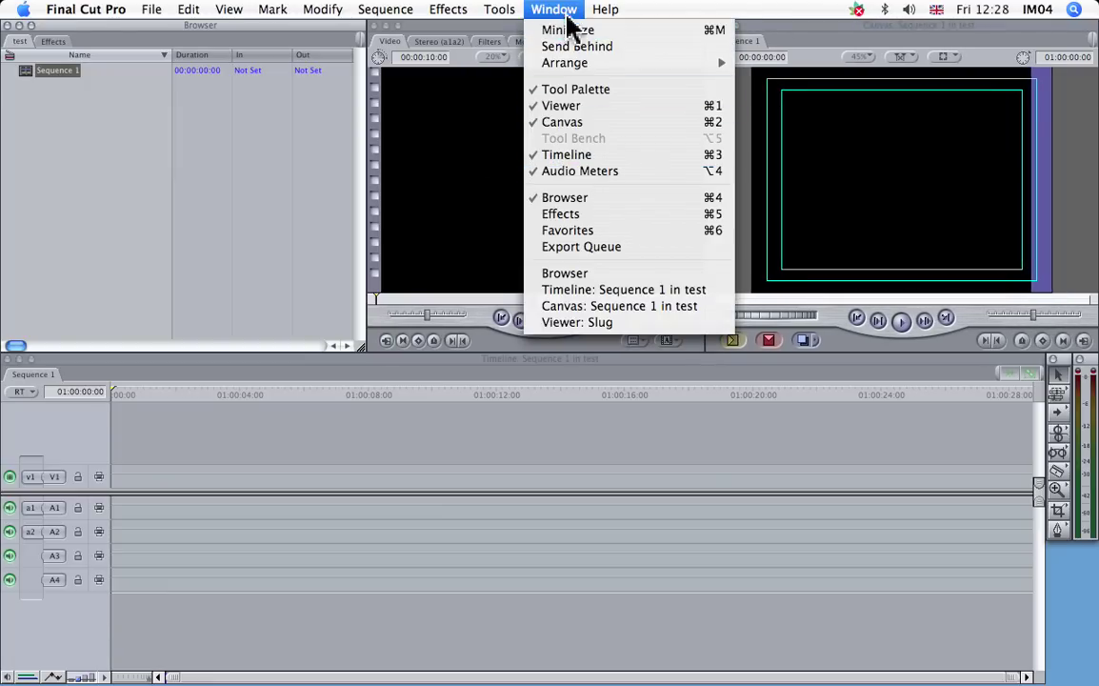
mouse_move(581, 66)
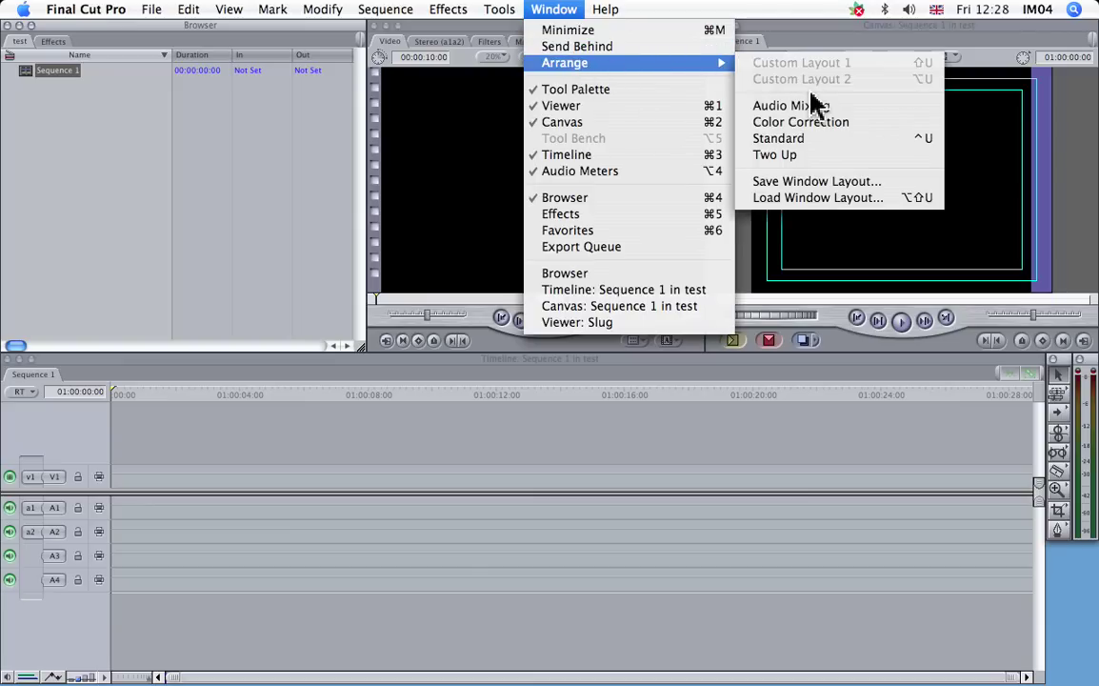
left_click(787, 158)
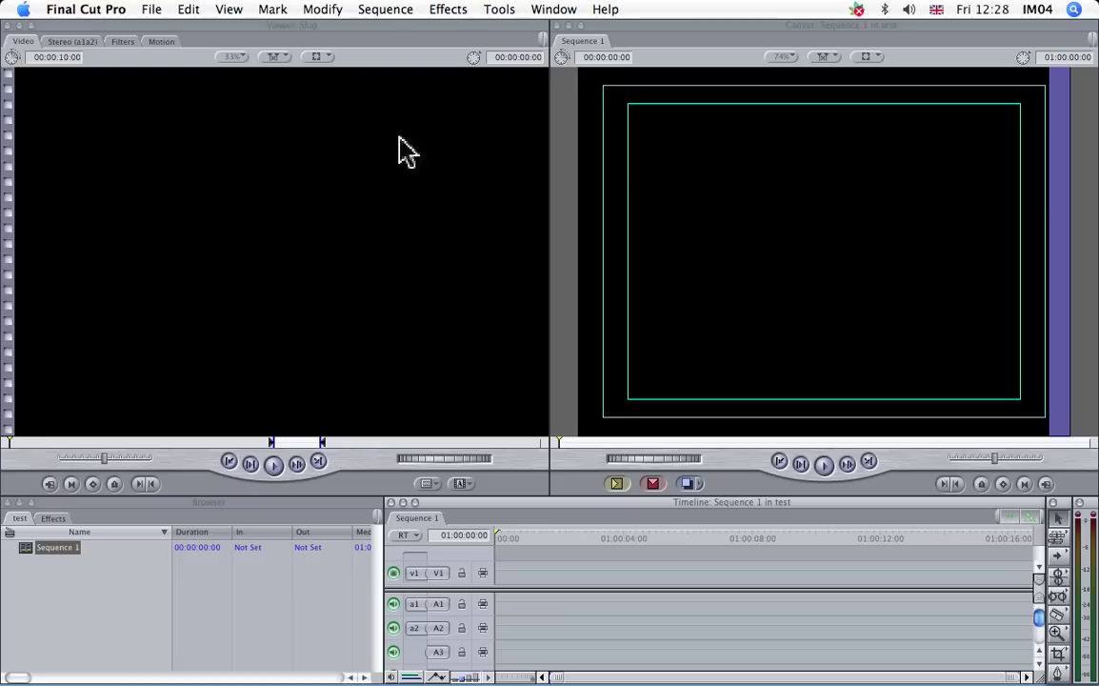
Restore the Standard window arrangement from Window > Arrange.
left_click(559, 10)
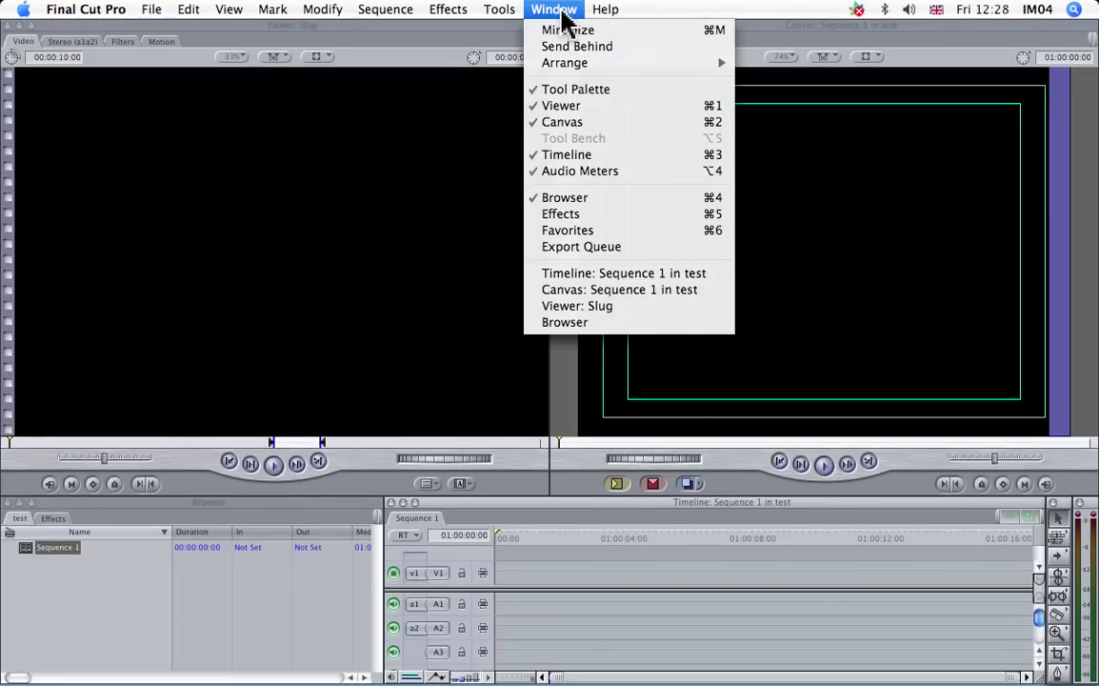
mouse_move(659, 63)
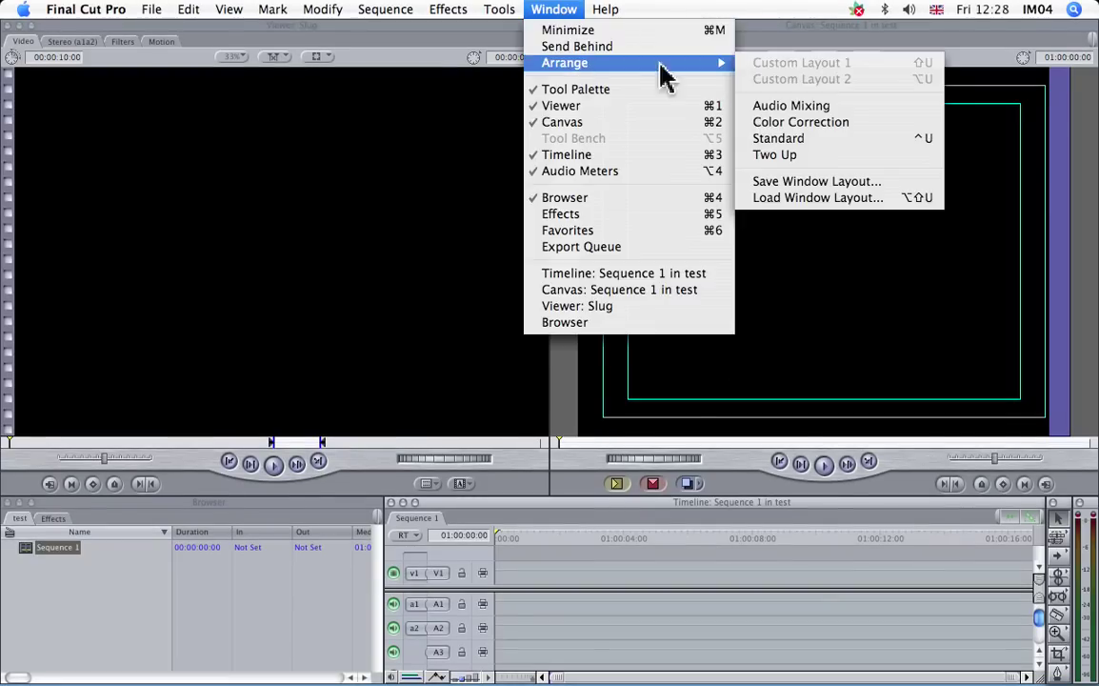
left_click(807, 150)
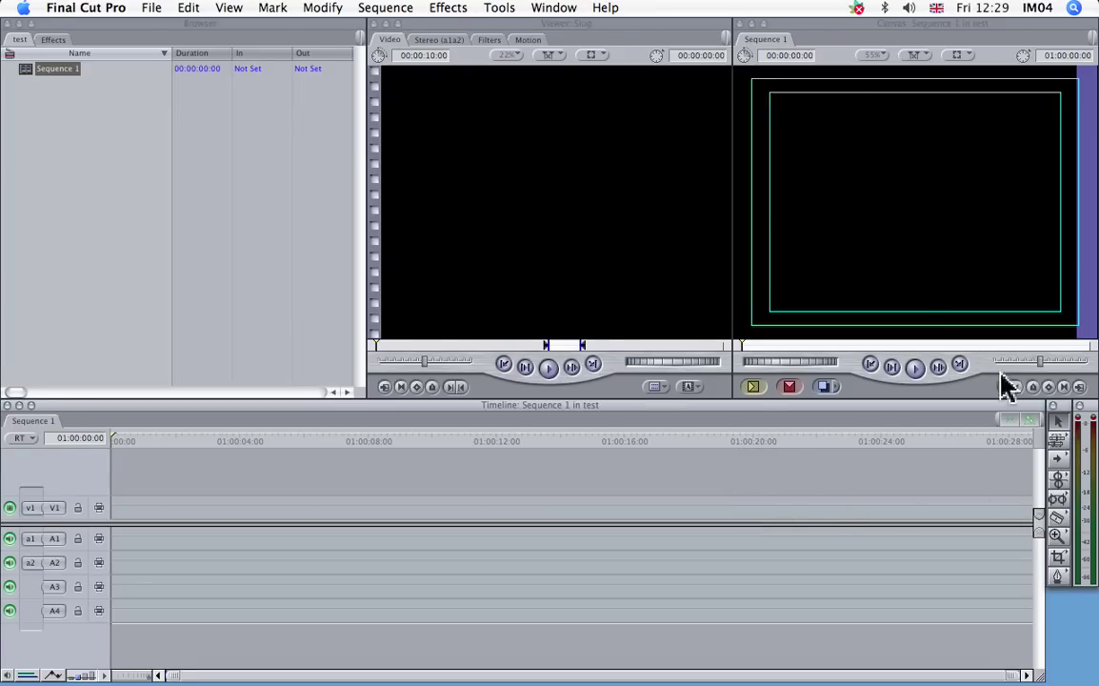
Open the Window menu listing the program's windows.
left_click(554, 9)
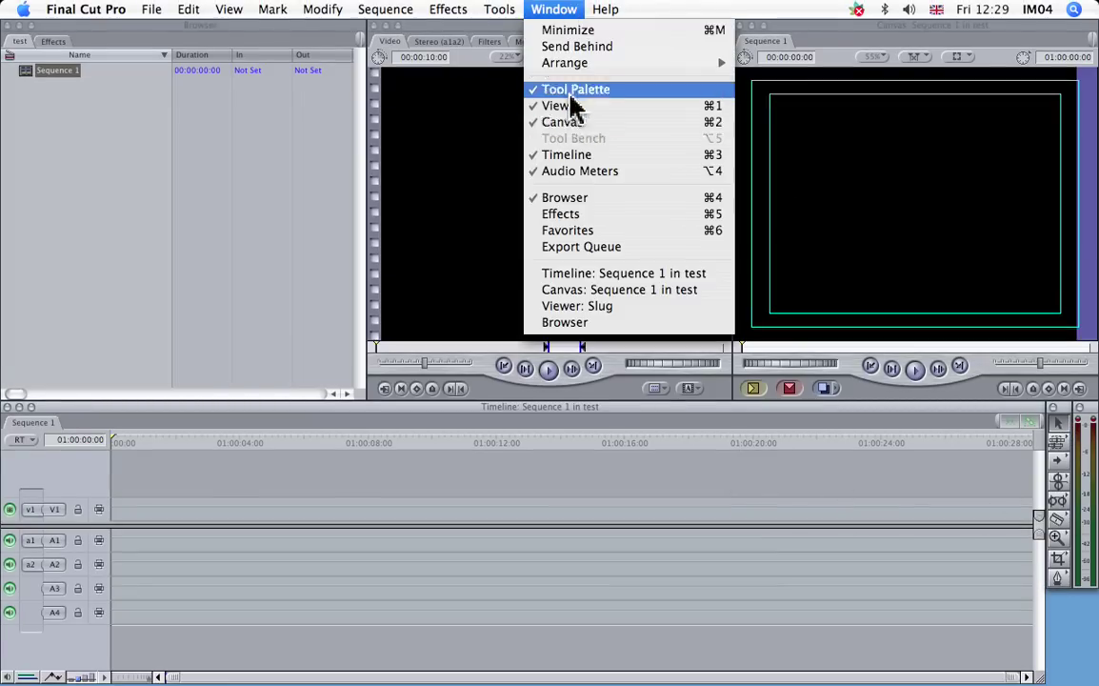
left_click(1059, 418)
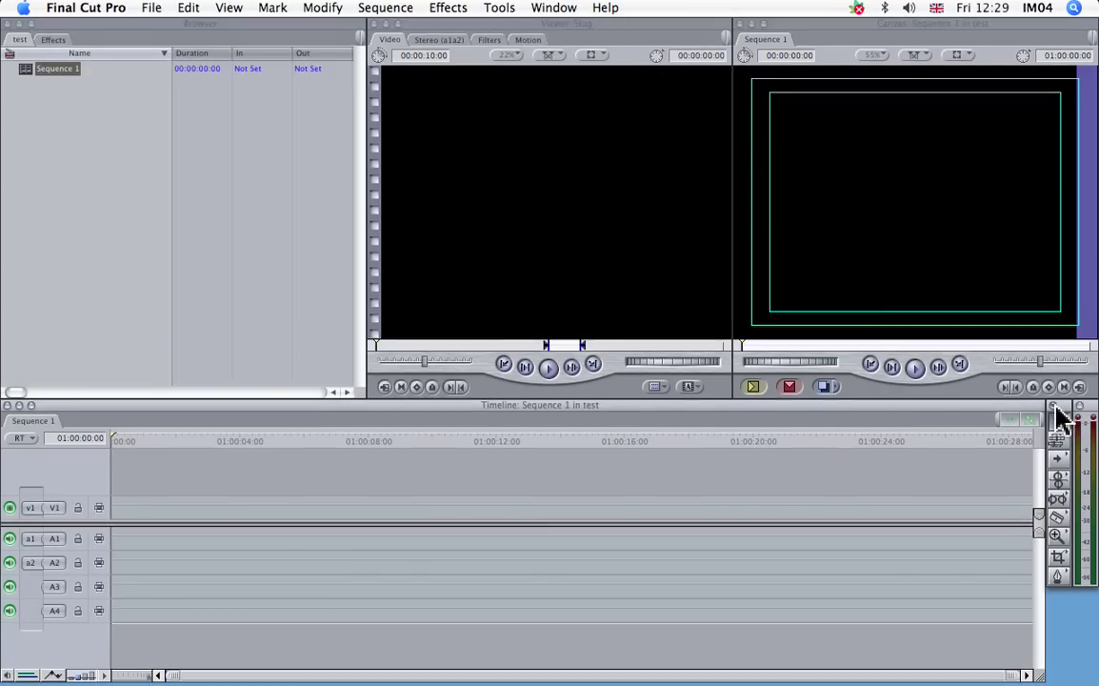
left_click(553, 8)
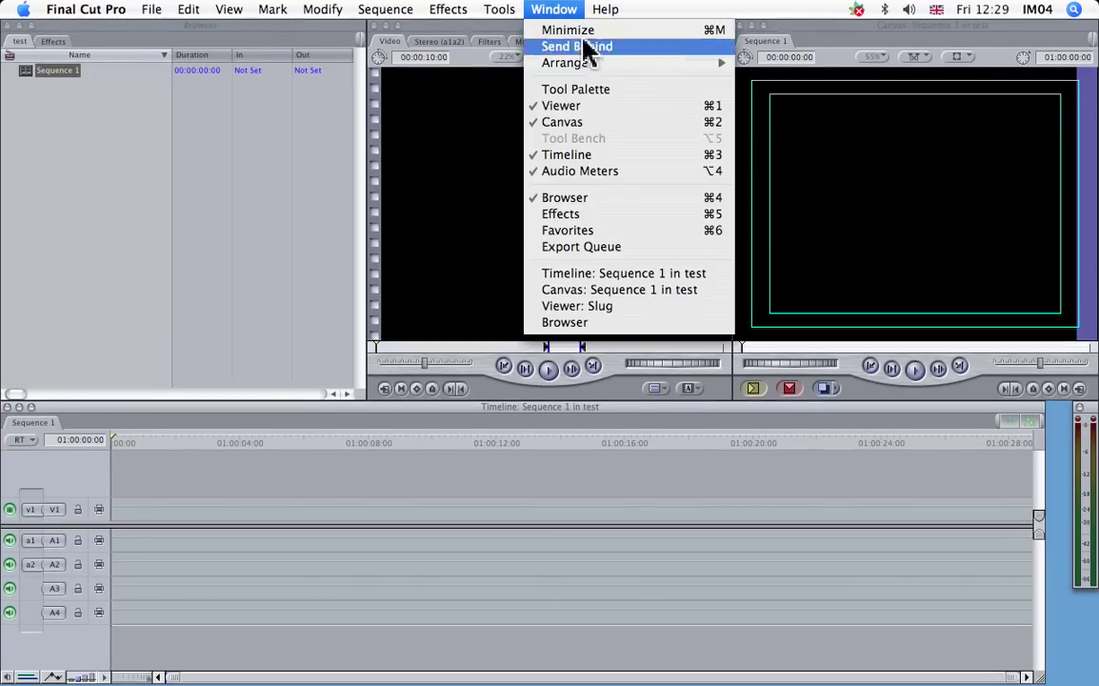
left_click(592, 94)
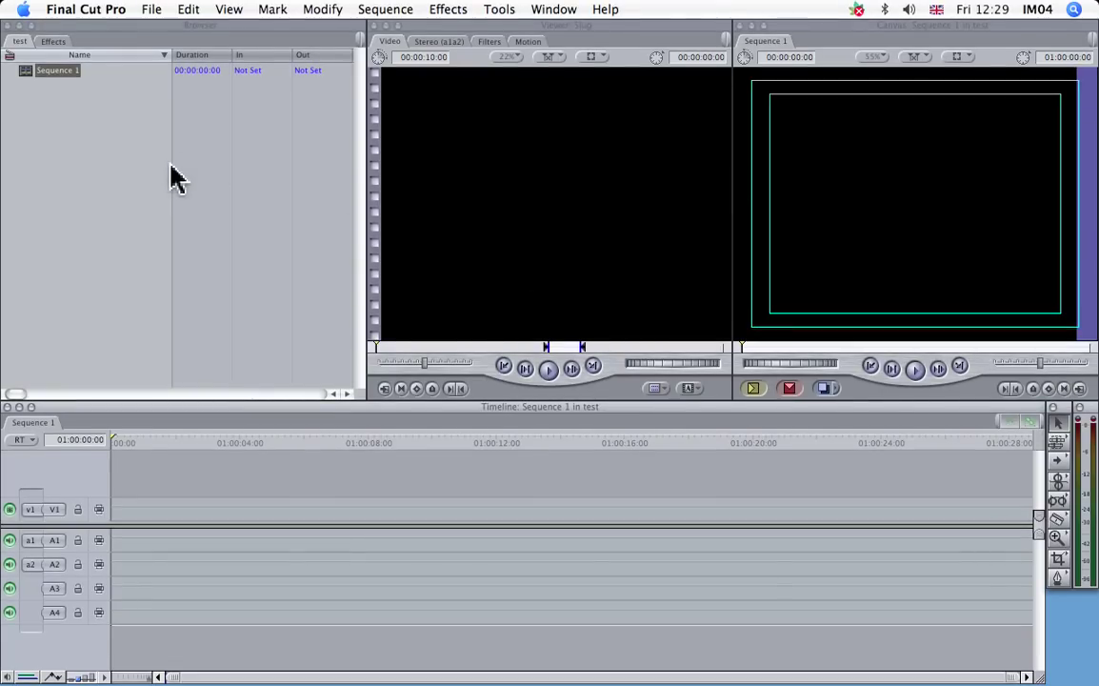
left_click(84, 169)
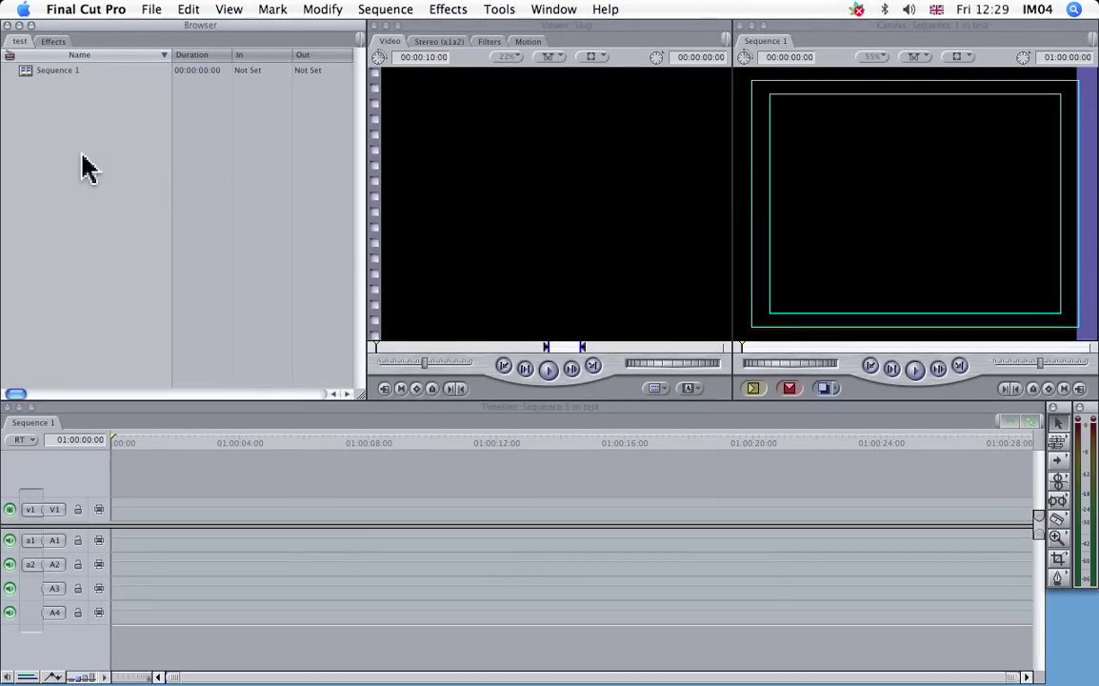